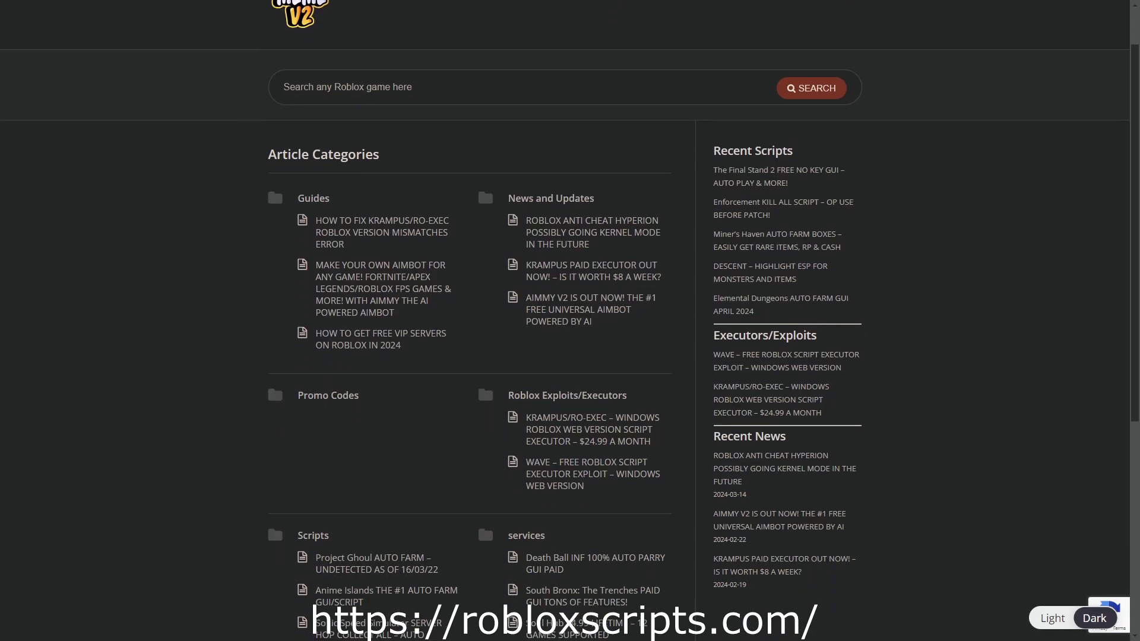
Step: Open the Enforcement KILL ALL SCRIPT article from the recent scripts list and look through it
{"action": "scroll", "coordinate": [570, 321], "scroll_direction": "down", "scroll_amount": 2}
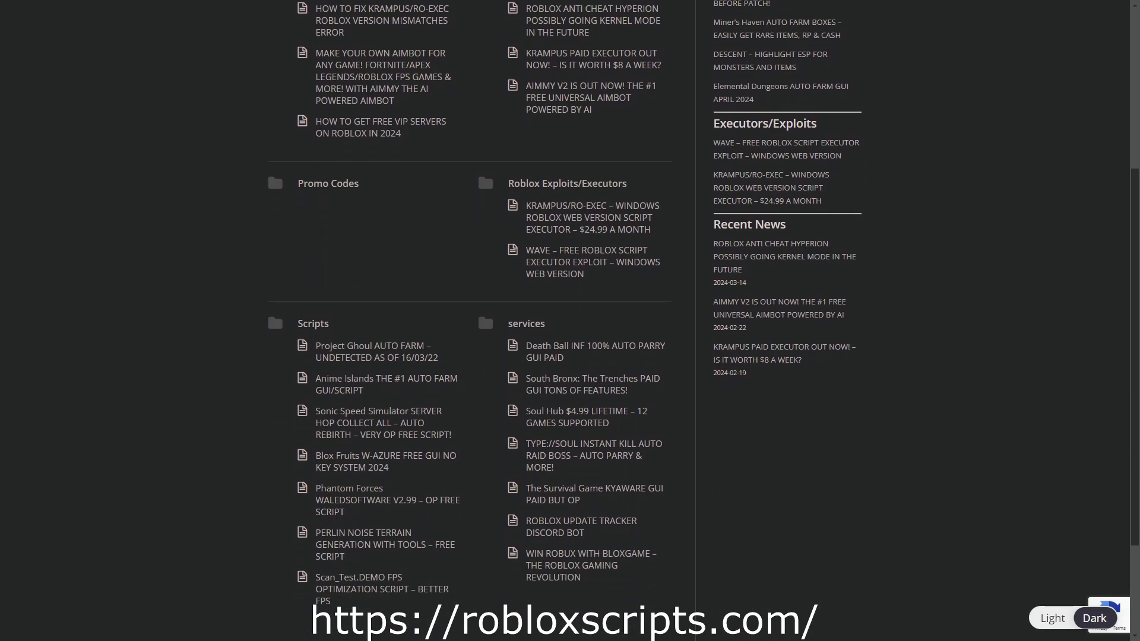
{"action": "left_click", "coordinate": [741, 4]}
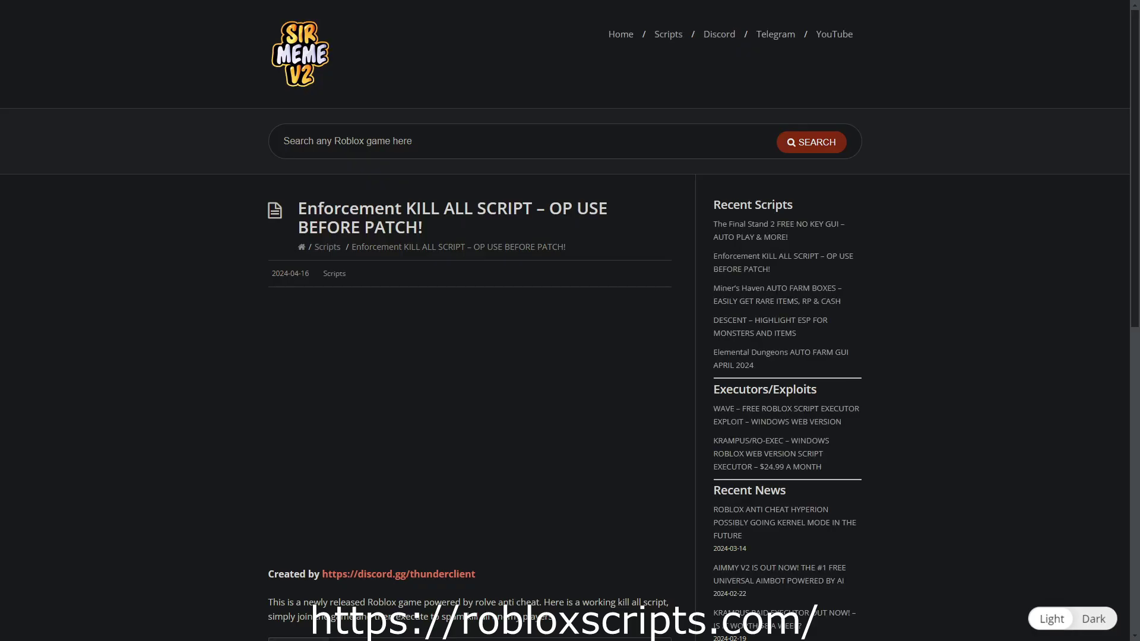
{"action": "scroll", "coordinate": [570, 321], "scroll_direction": "down", "scroll_amount": 3}
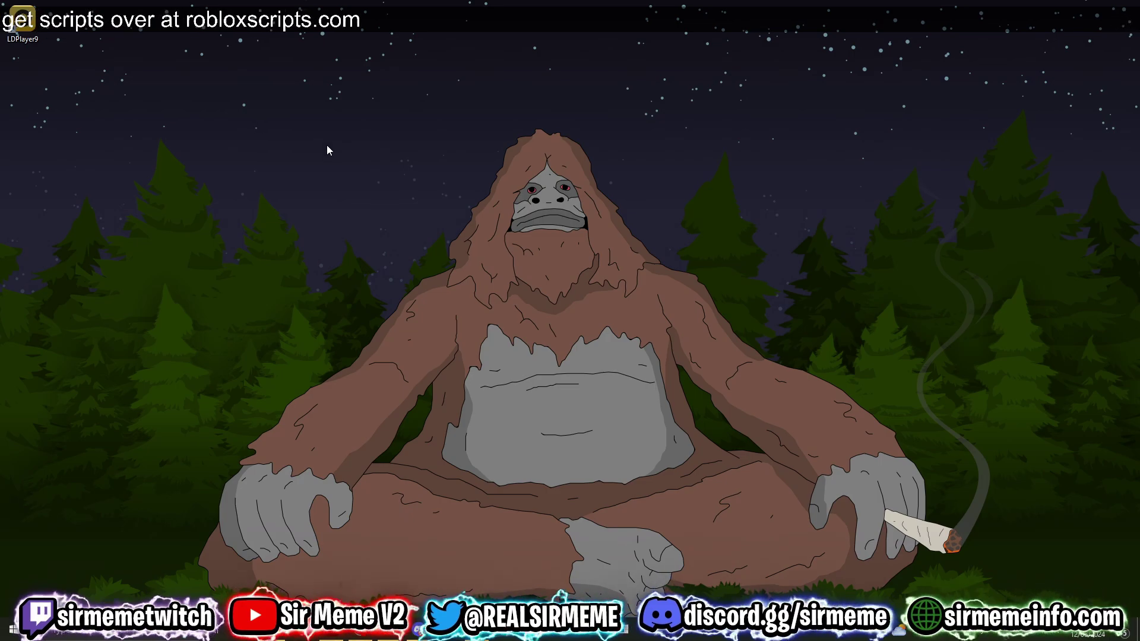
Step: Switch to the browser and bookmark the Delta Free Android Executor No Key 2024 page
{"action": "left_click", "coordinate": [419, 629]}
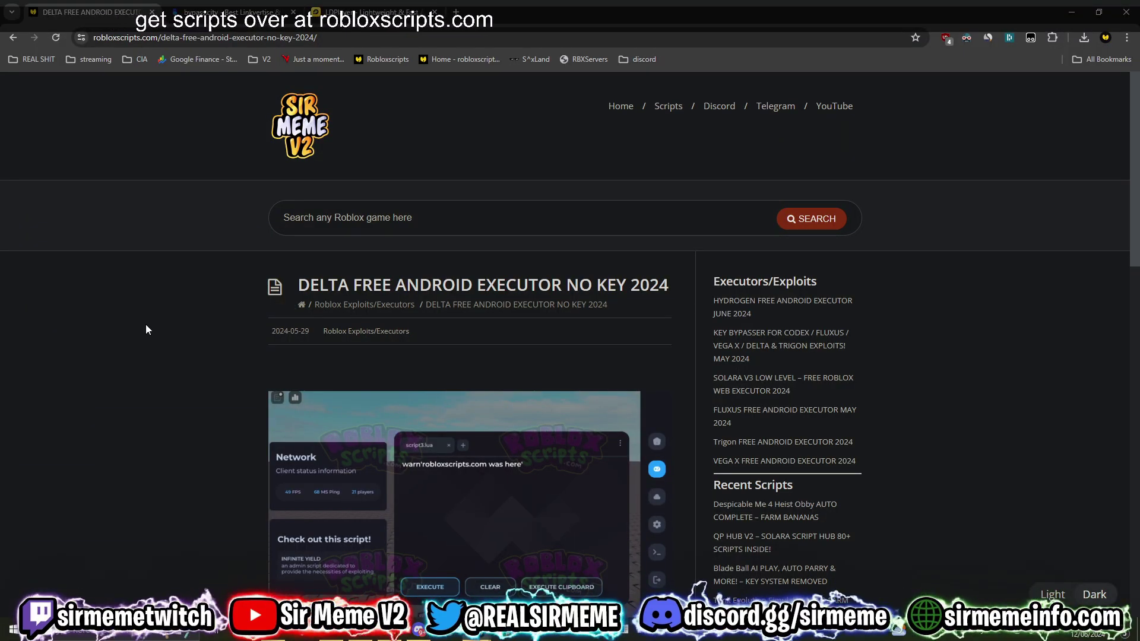
{"action": "left_click", "coordinate": [915, 38]}
{"action": "left_click", "coordinate": [855, 117]}
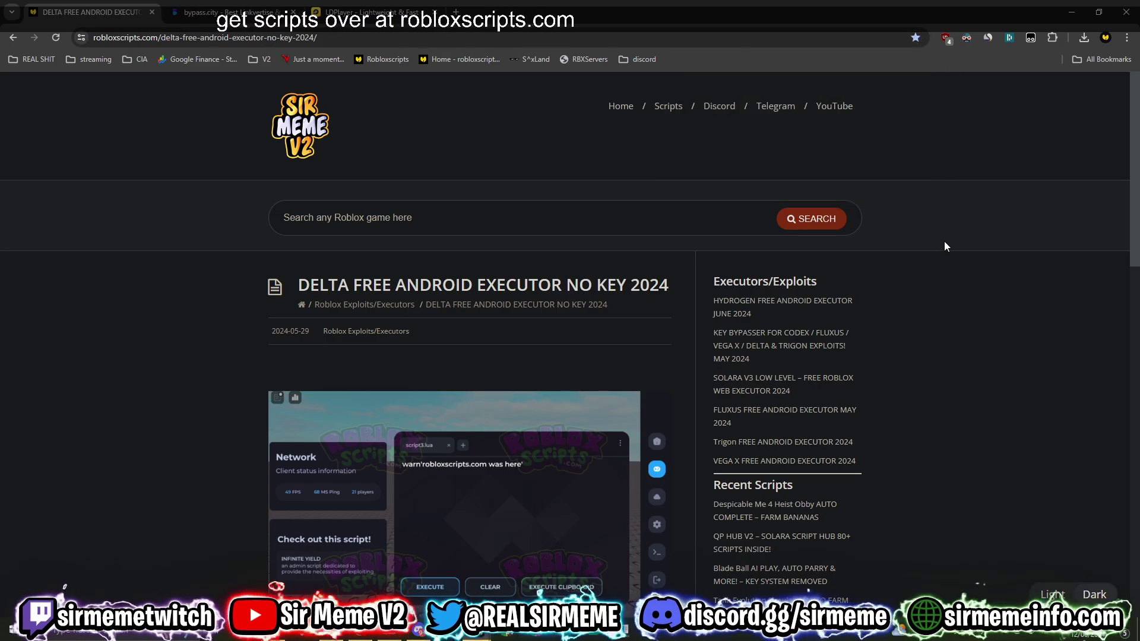
Step: Read the Delta executor article, including its feature list and the account ban warning
{"action": "scroll", "coordinate": [954, 233], "scroll_direction": "down", "scroll_amount": 3}
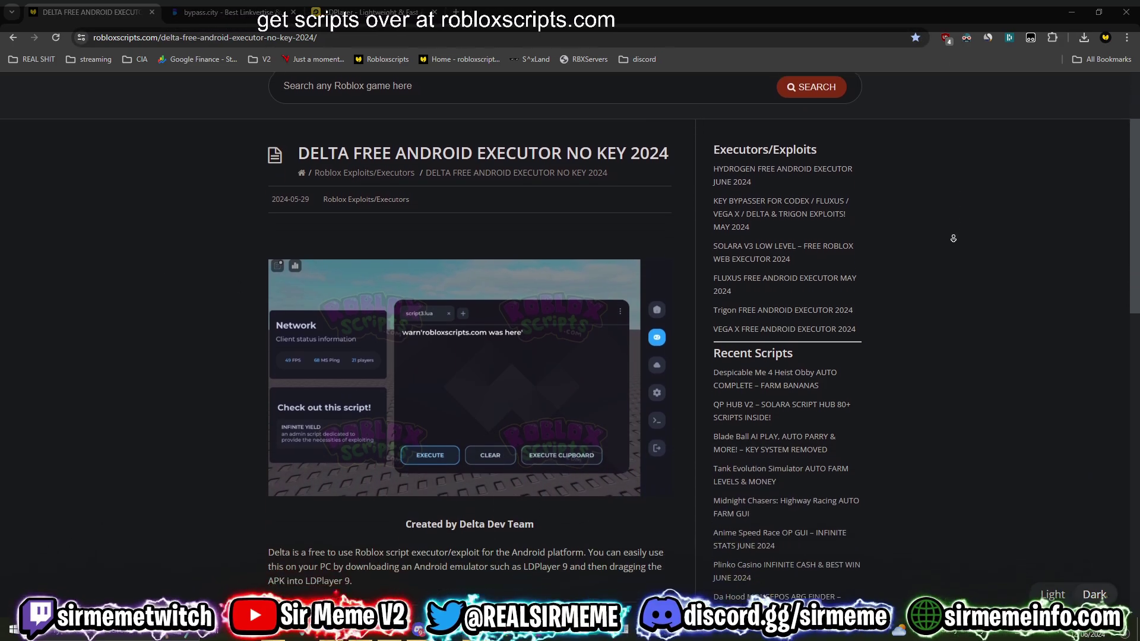
{"action": "scroll", "coordinate": [957, 301], "scroll_direction": "down", "scroll_amount": 2}
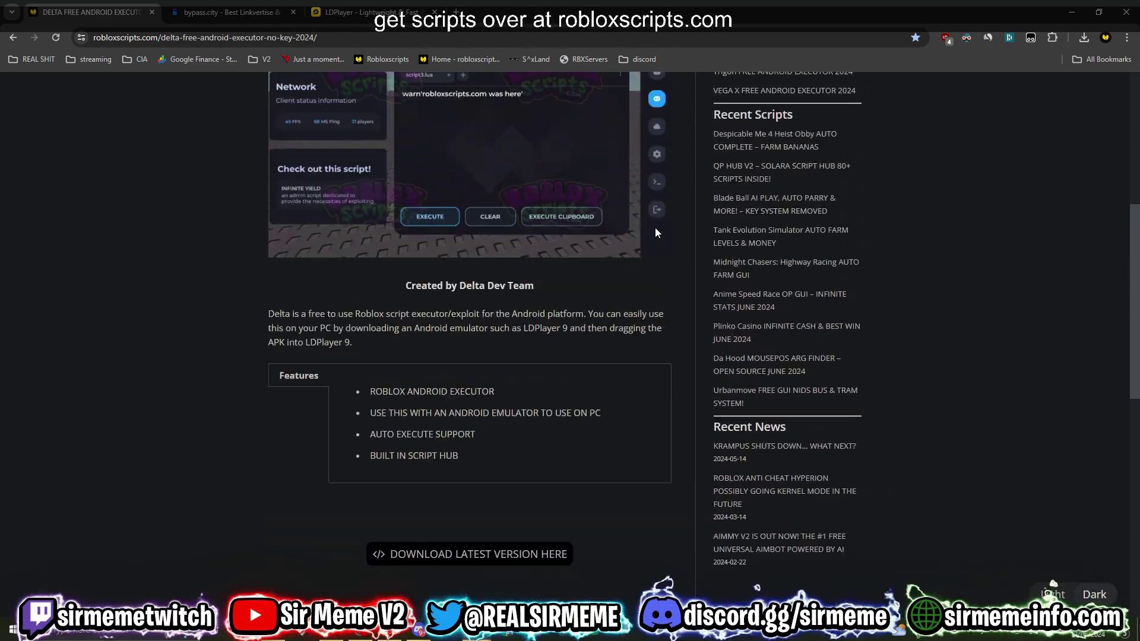
{"action": "scroll", "coordinate": [657, 343], "scroll_direction": "down", "scroll_amount": 4}
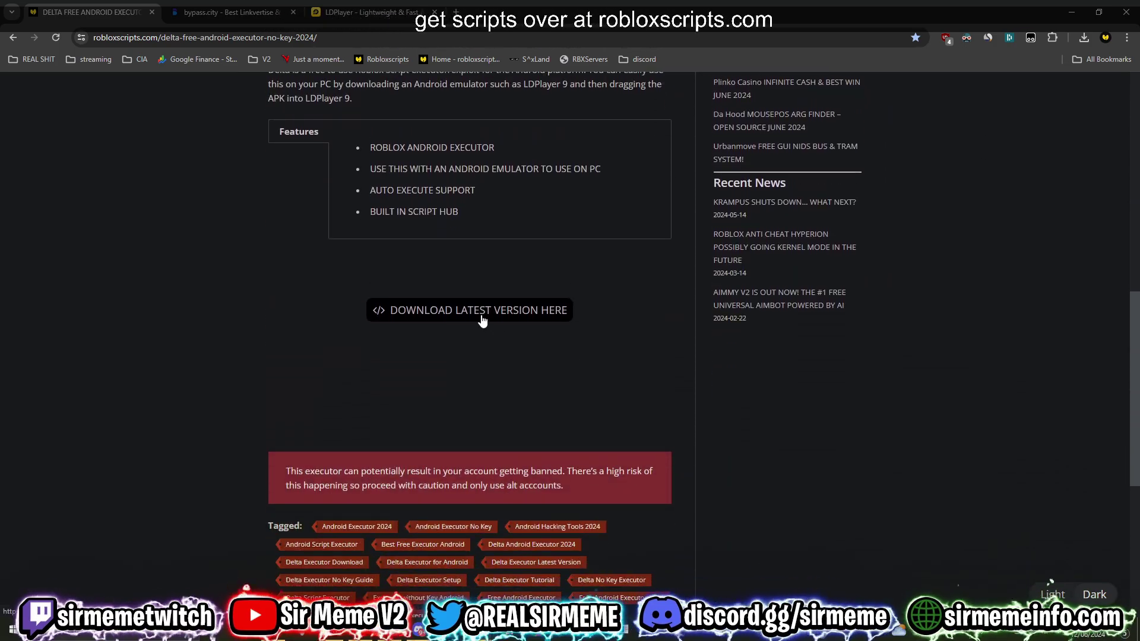
{"action": "left_click_drag", "start_coordinate": [578, 489], "coordinate": [272, 468]}
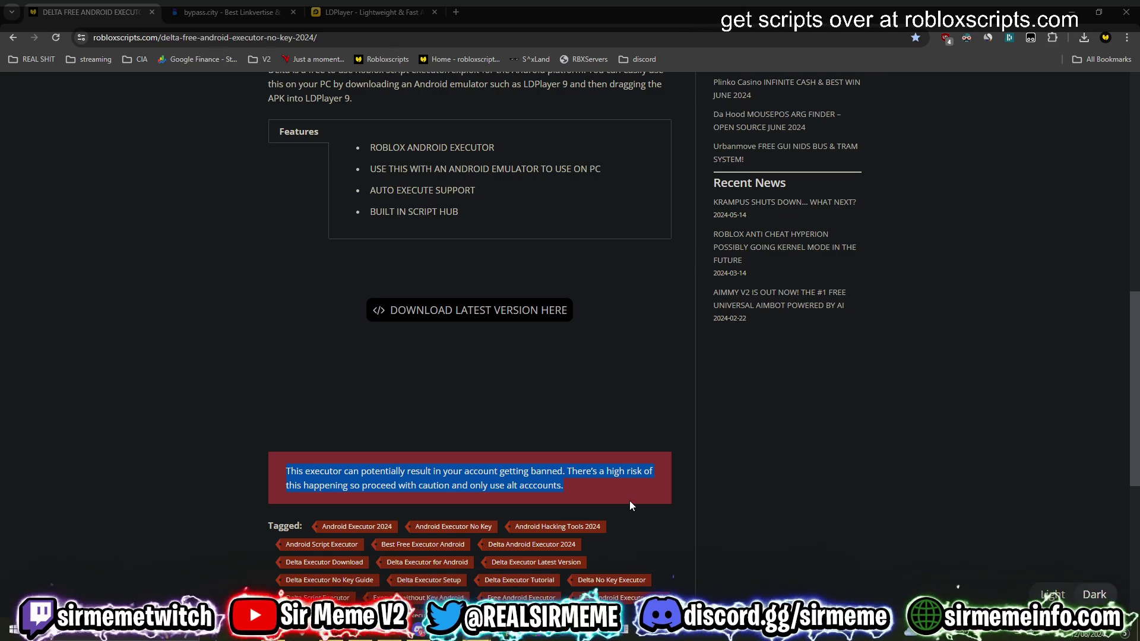
{"action": "left_click", "coordinate": [592, 495]}
{"action": "left_click_drag", "start_coordinate": [586, 489], "coordinate": [288, 468]}
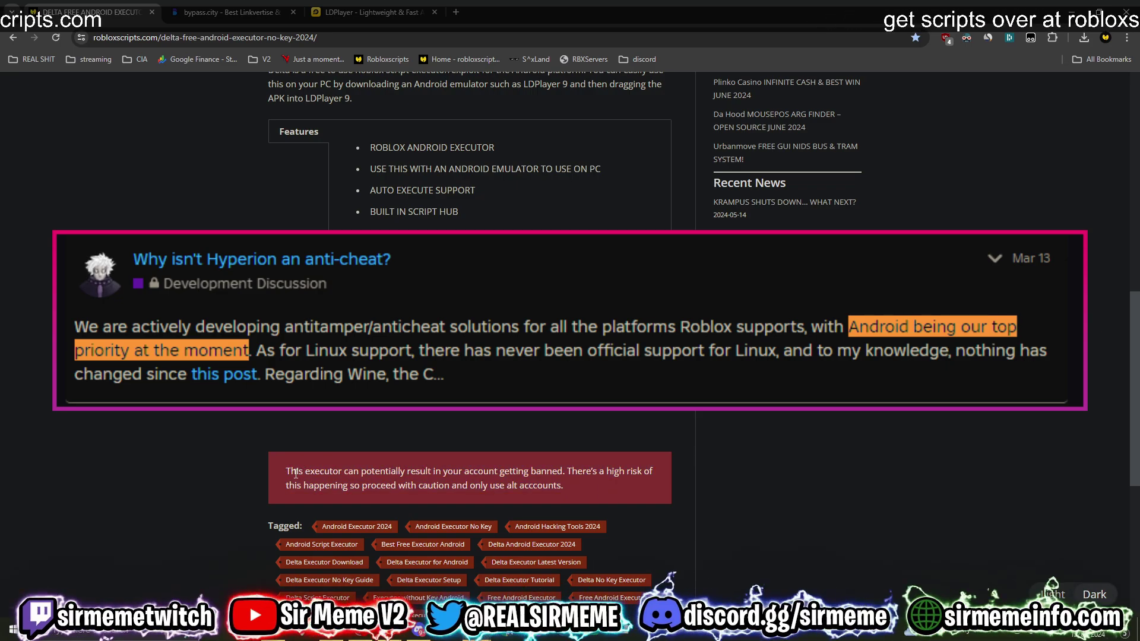
Step: Open the download link for the latest Delta version from the article
{"action": "scroll", "coordinate": [600, 475], "scroll_direction": "up", "scroll_amount": 2}
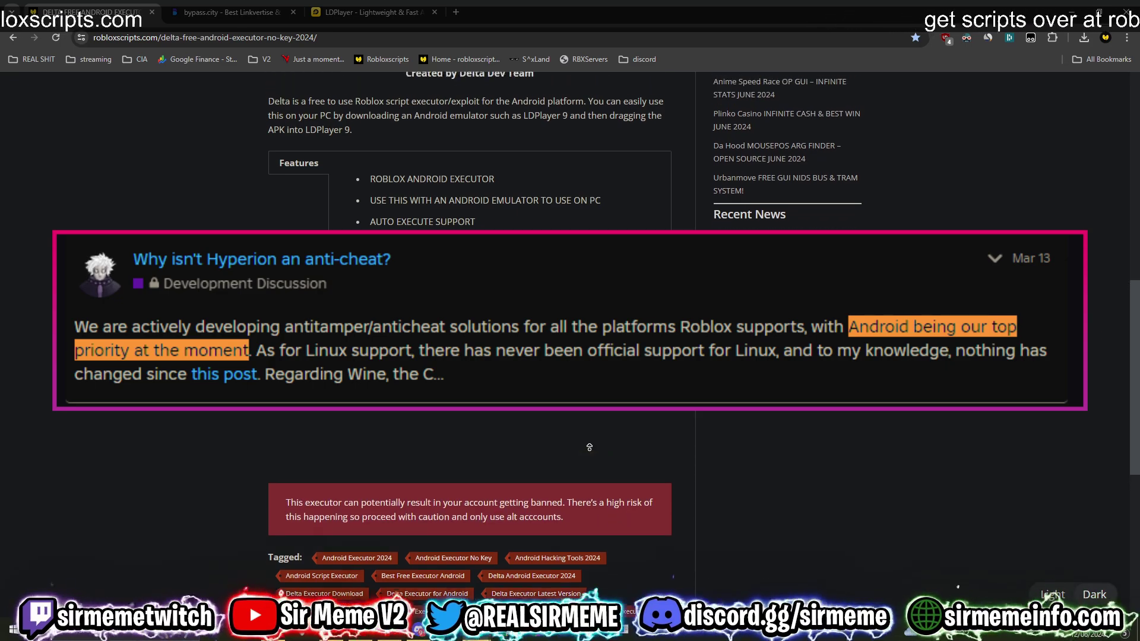
{"action": "left_click", "coordinate": [496, 406]}
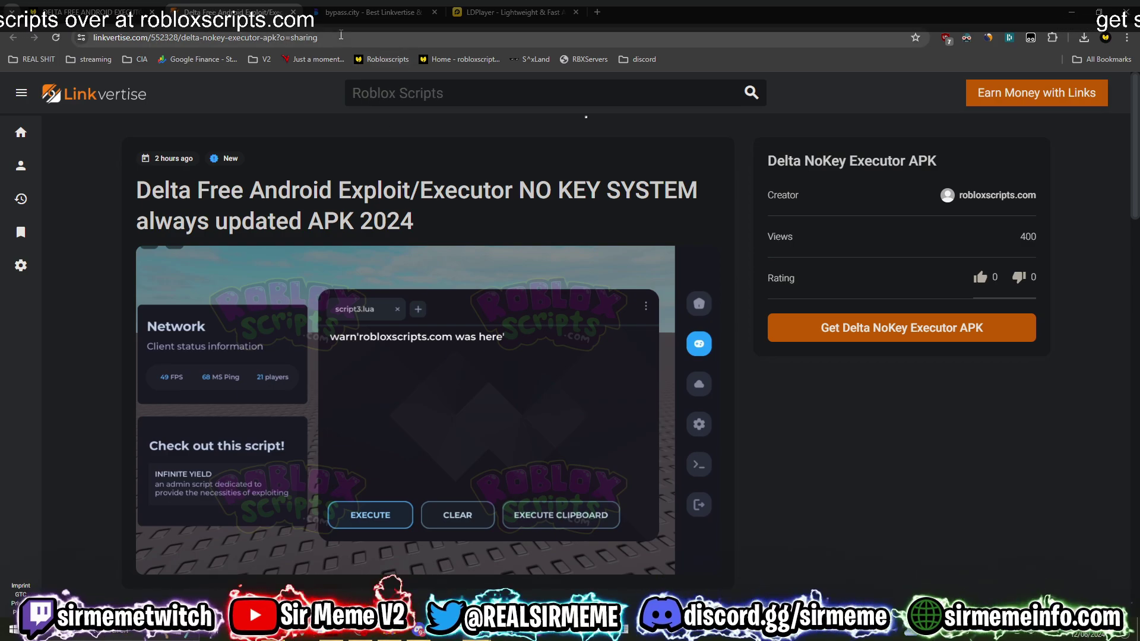
Step: View the link entry form on bypass.city, and return to the Linkvertise page for Delta
{"action": "left_click", "coordinate": [360, 7]}
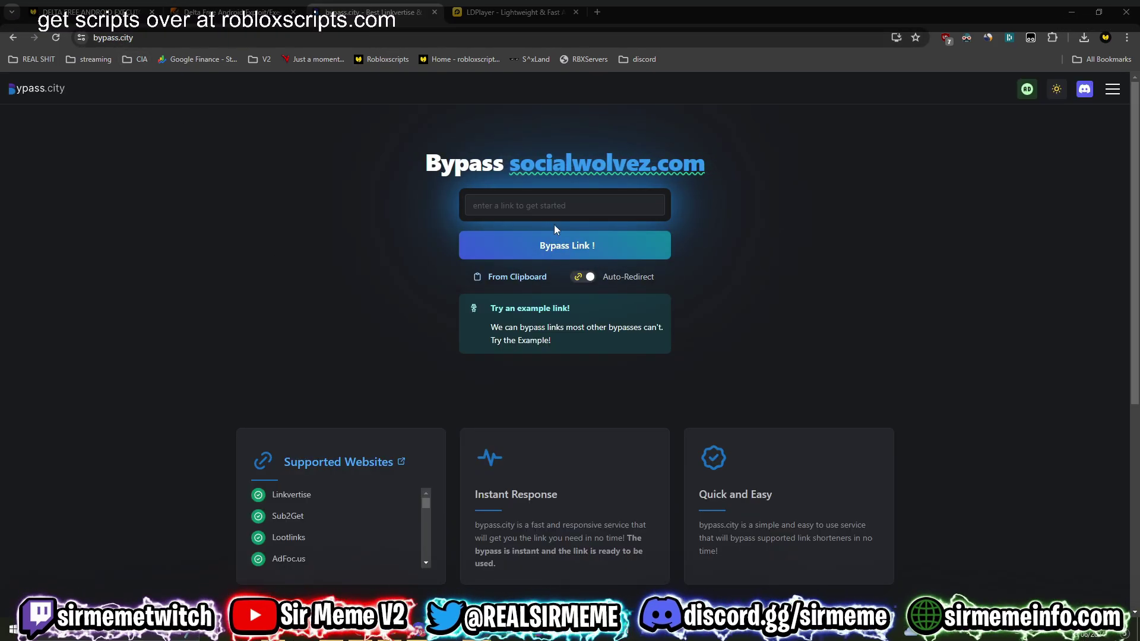
{"action": "left_click", "coordinate": [558, 206]}
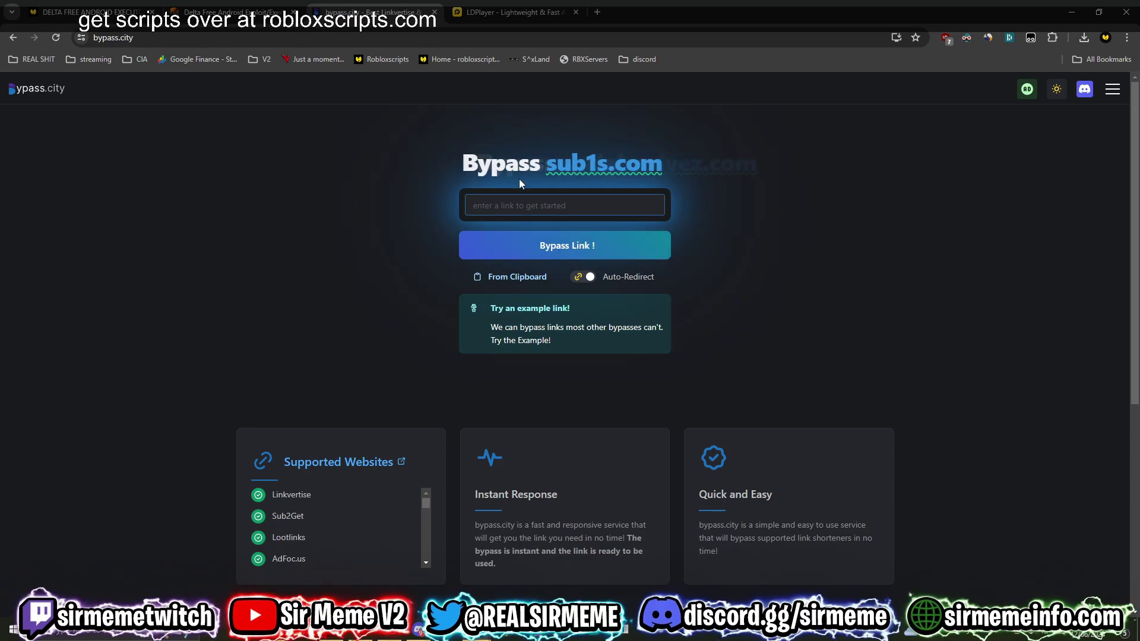
{"action": "left_click", "coordinate": [300, 9]}
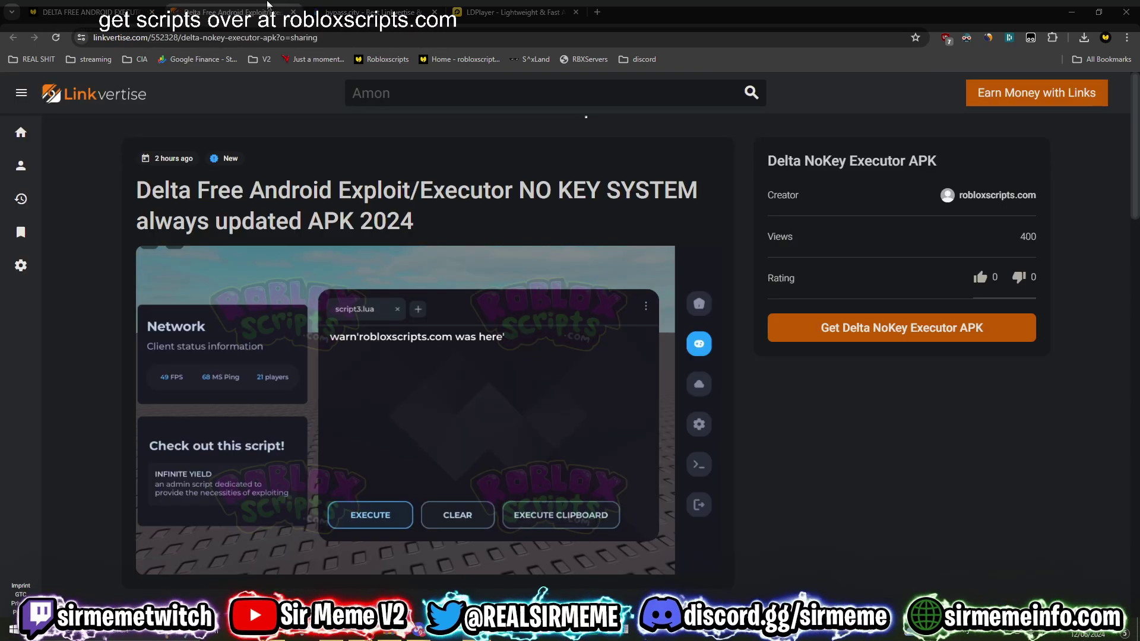
Step: Download delta_2.0_new.apk from MediaFire and place the downloaded file on the desktop
{"action": "left_click", "coordinate": [855, 336]}
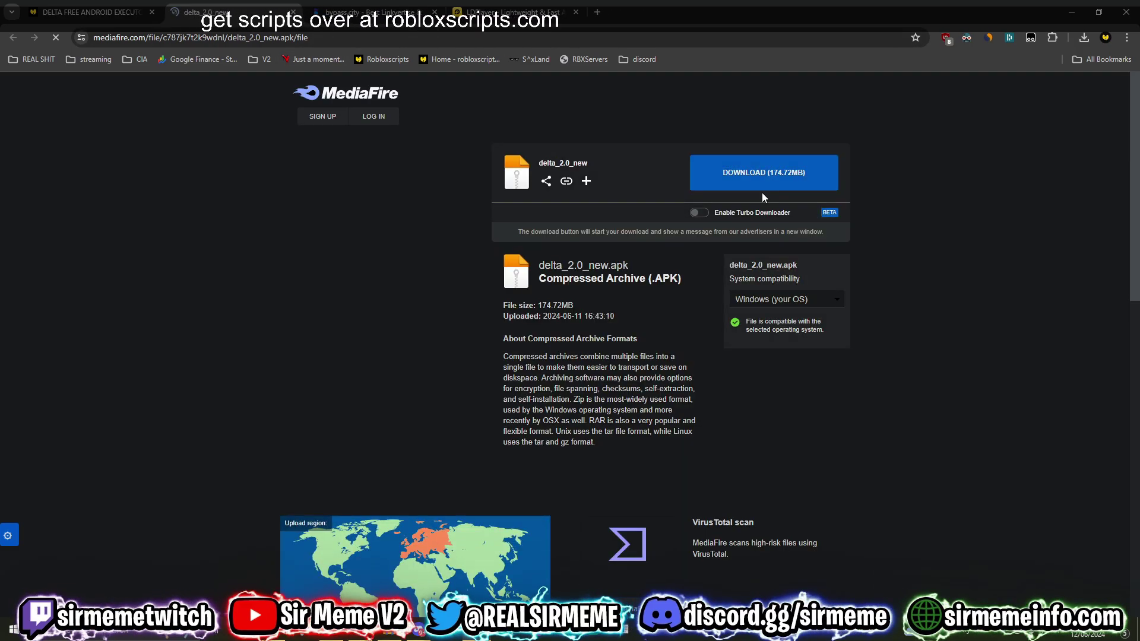
{"action": "left_click", "coordinate": [771, 178]}
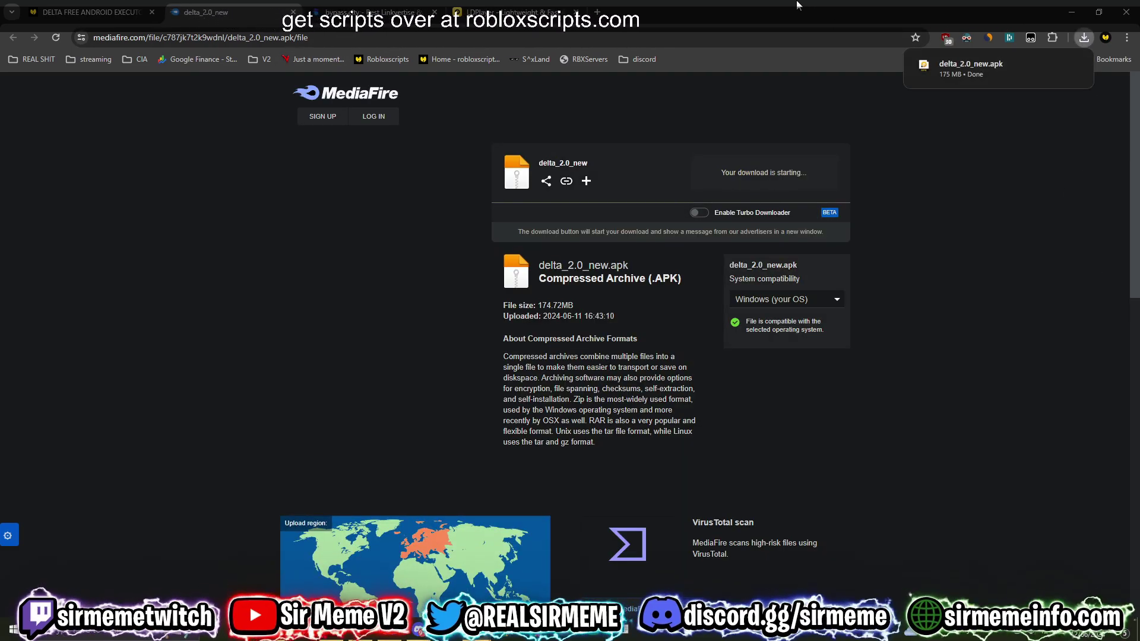
{"action": "left_click", "coordinate": [1099, 12]}
{"action": "left_click_drag", "start_coordinate": [767, 34], "coordinate": [574, 206]}
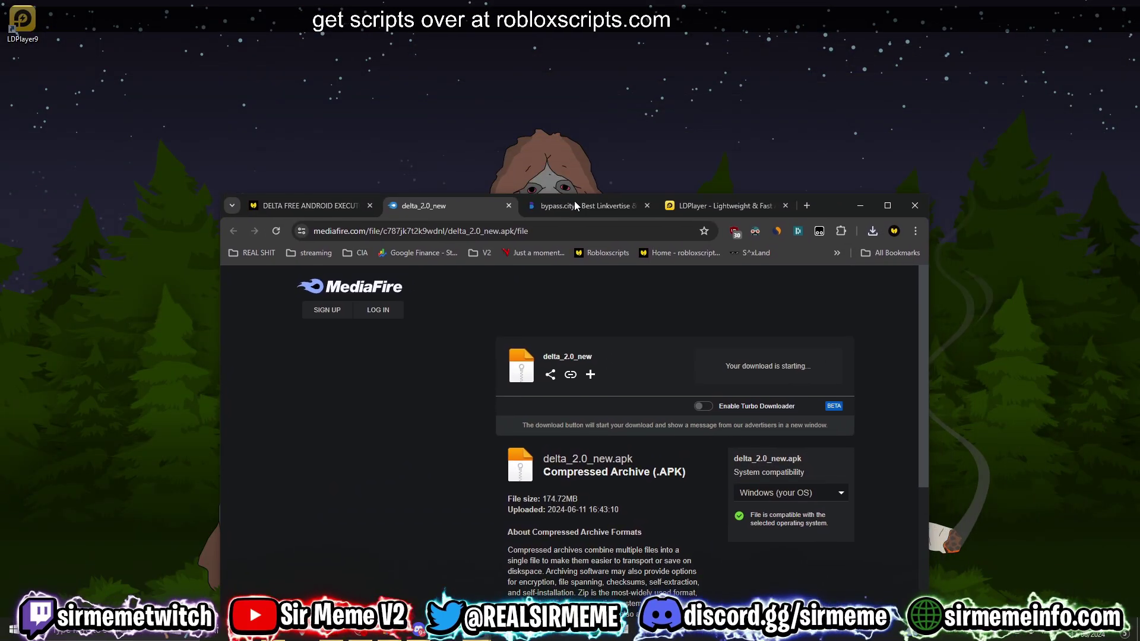
{"action": "left_click", "coordinate": [872, 231]}
{"action": "left_click_drag", "start_coordinate": [793, 286], "coordinate": [387, 36]}
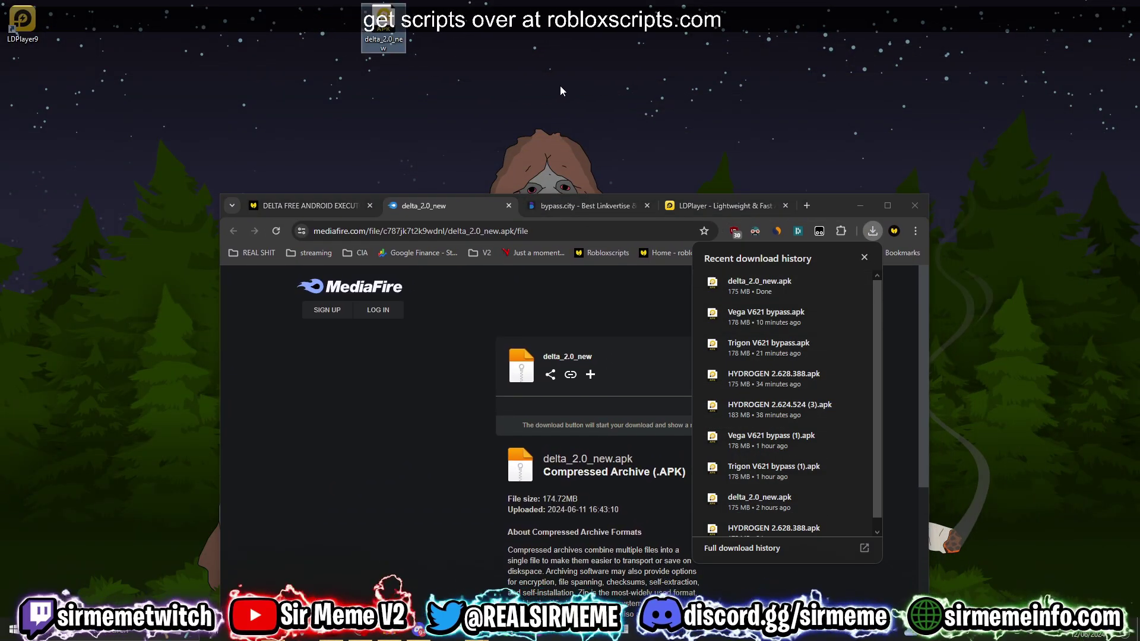
{"action": "left_click", "coordinate": [904, 341]}
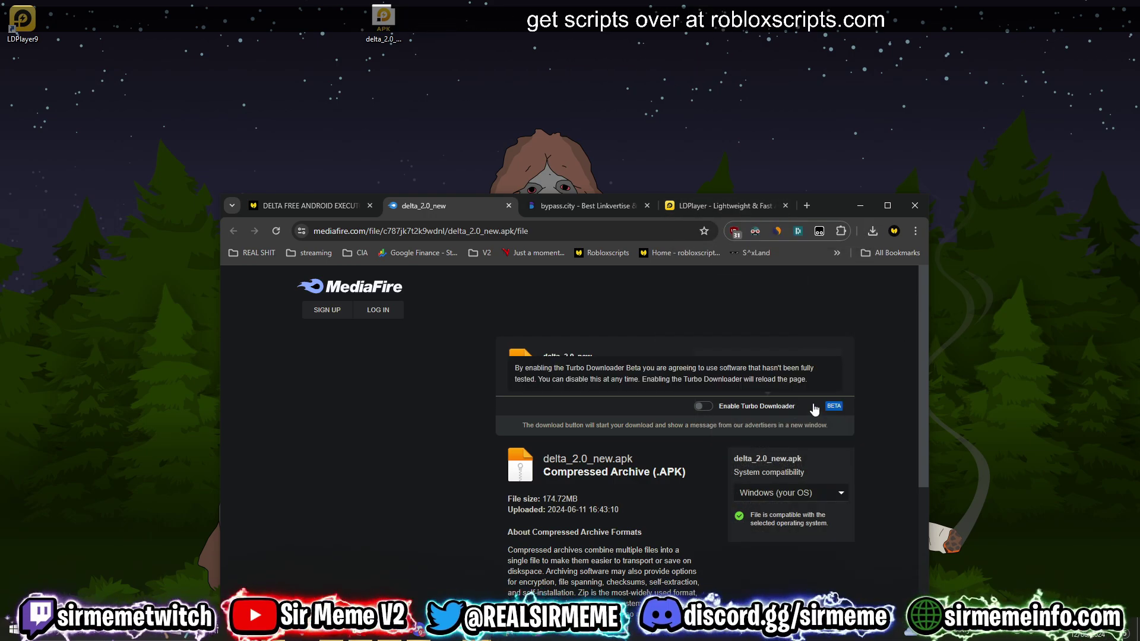
Step: Bring up the LDPlayer website and examine its LDPlayer 9 download section
{"action": "left_click", "coordinate": [718, 208]}
{"action": "left_click_drag", "start_coordinate": [718, 207], "coordinate": [833, 24]}
{"action": "left_click_drag", "start_coordinate": [949, 33], "coordinate": [928, 27]}
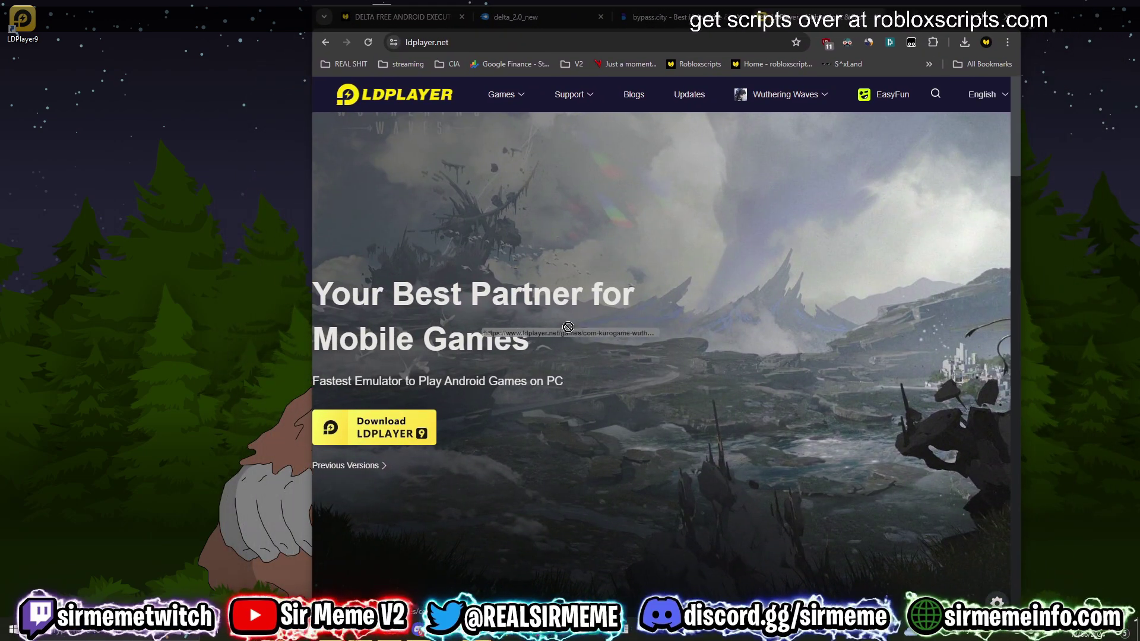
{"action": "left_click_drag", "start_coordinate": [578, 388], "coordinate": [436, 258]}
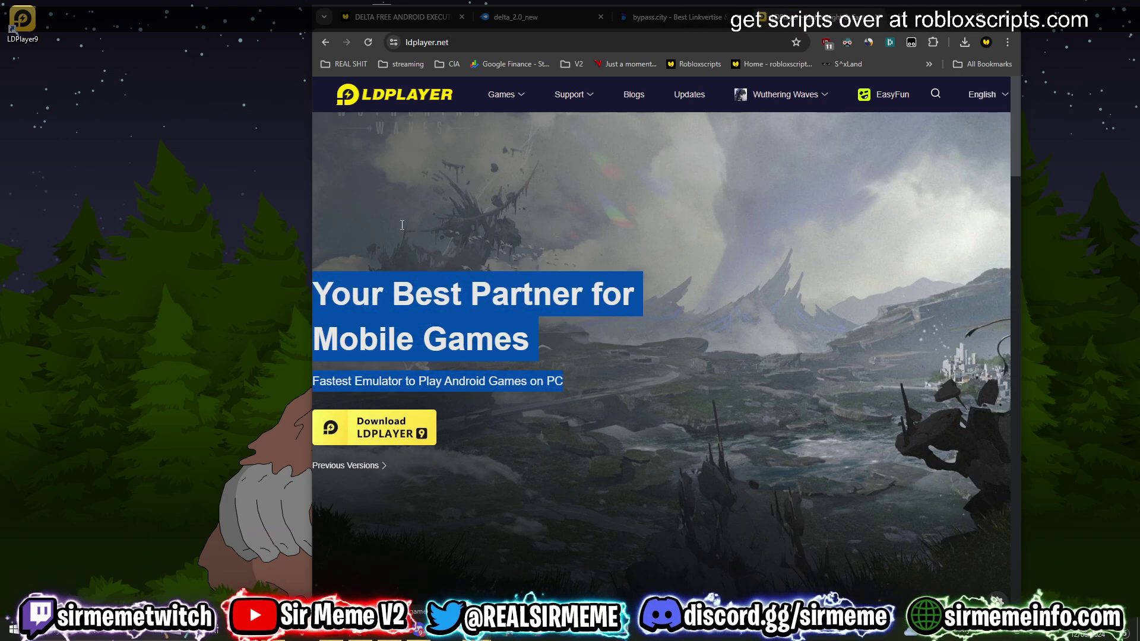
{"action": "left_click_drag", "start_coordinate": [399, 294], "coordinate": [592, 387]}
{"action": "left_click", "coordinate": [605, 378]}
{"action": "left_click", "coordinate": [393, 288]}
{"action": "left_click", "coordinate": [593, 387]}
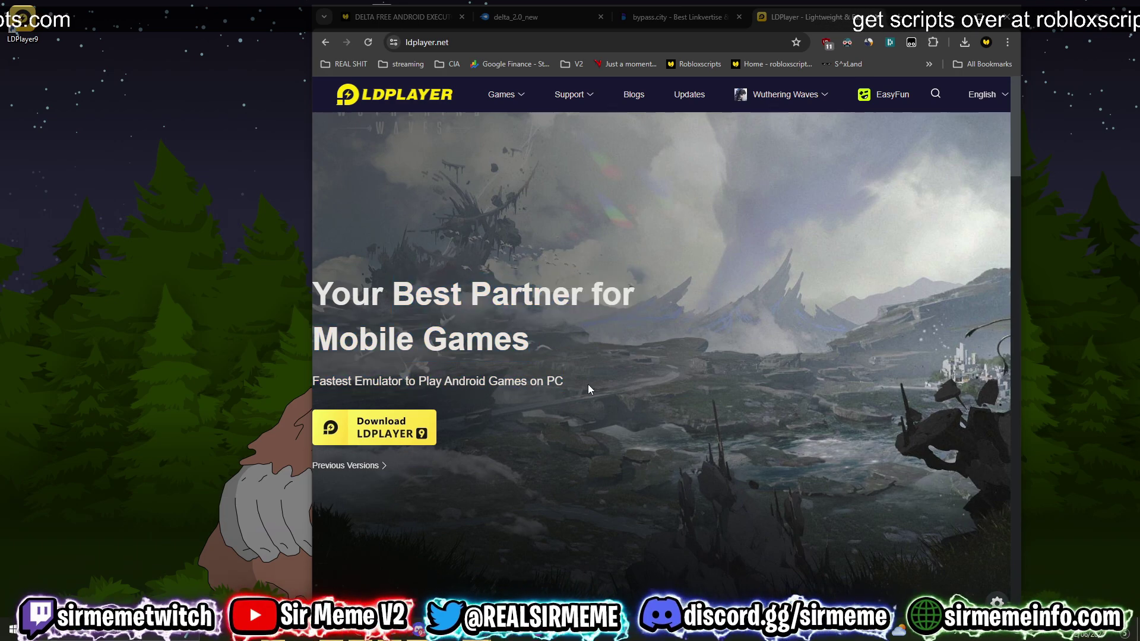
Step: Show the desktop, launch LDPlayer 9 and reposition its window
{"action": "key", "text": "super+d"}
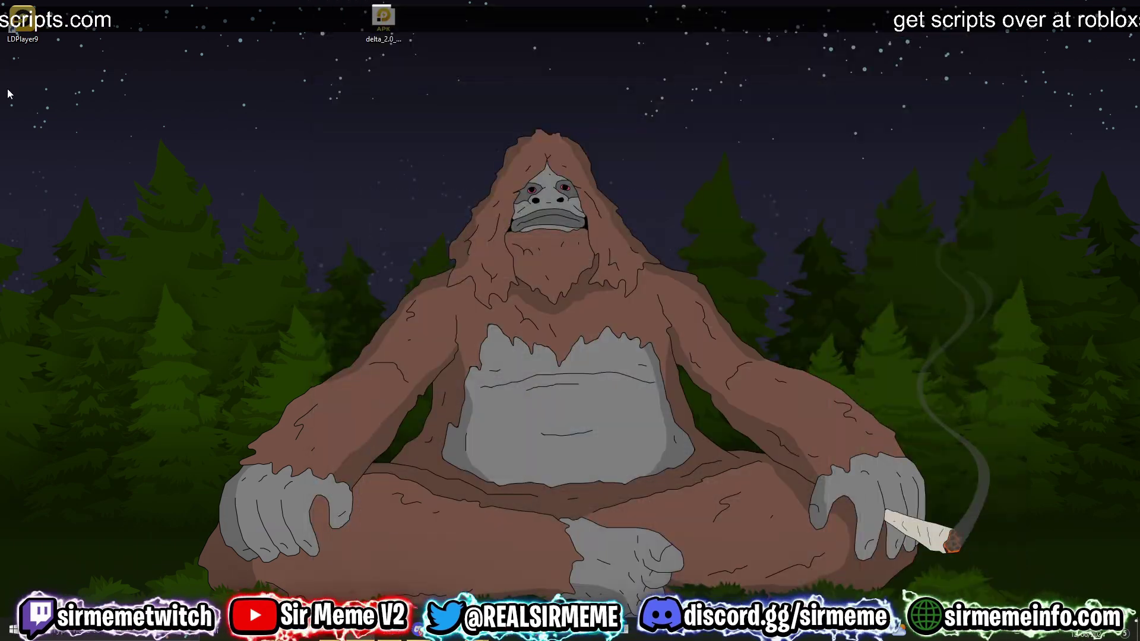
{"action": "double_click", "coordinate": [22, 22]}
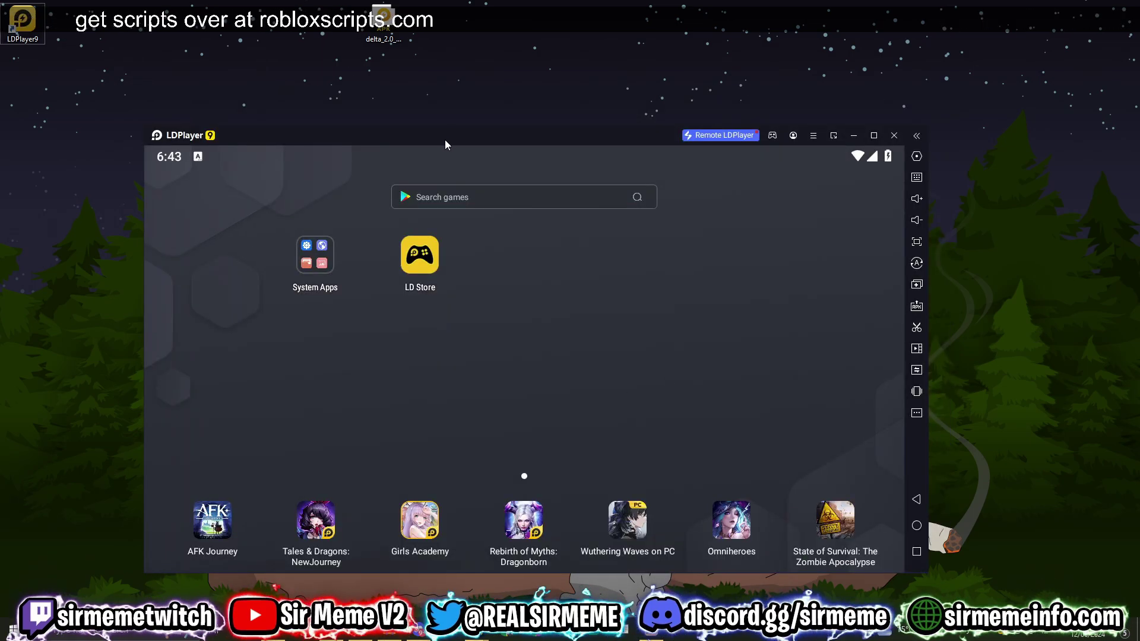
{"action": "left_click_drag", "start_coordinate": [444, 140], "coordinate": [426, 109]}
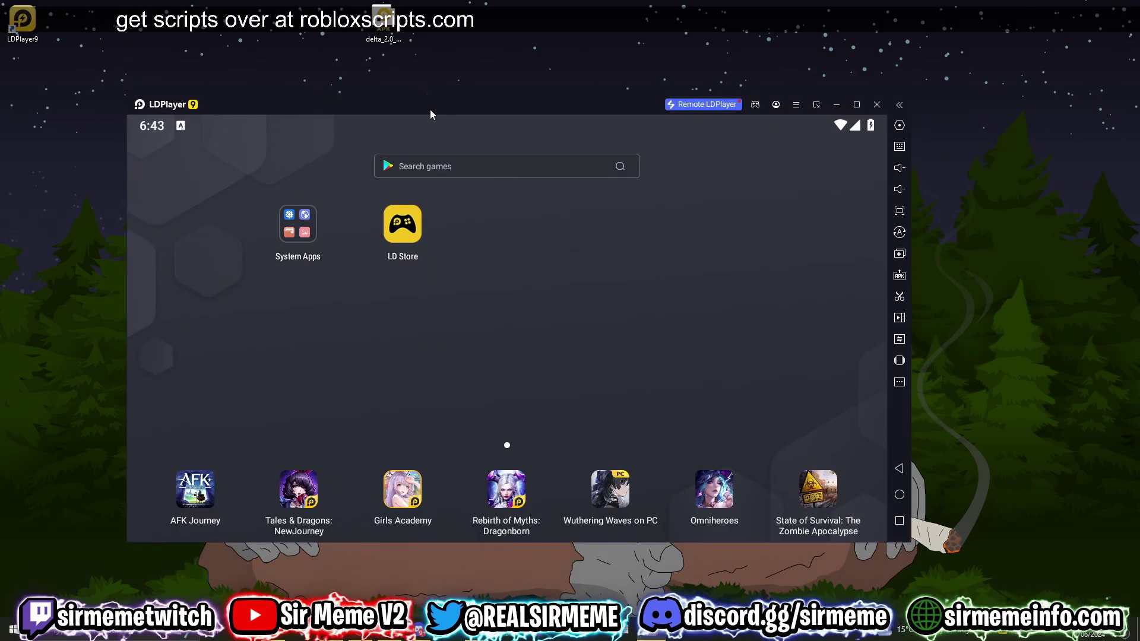
Step: Set the emulator's CPU to 8 cores and its RAM to 8192M in the advanced settings
{"action": "left_click", "coordinate": [899, 125]}
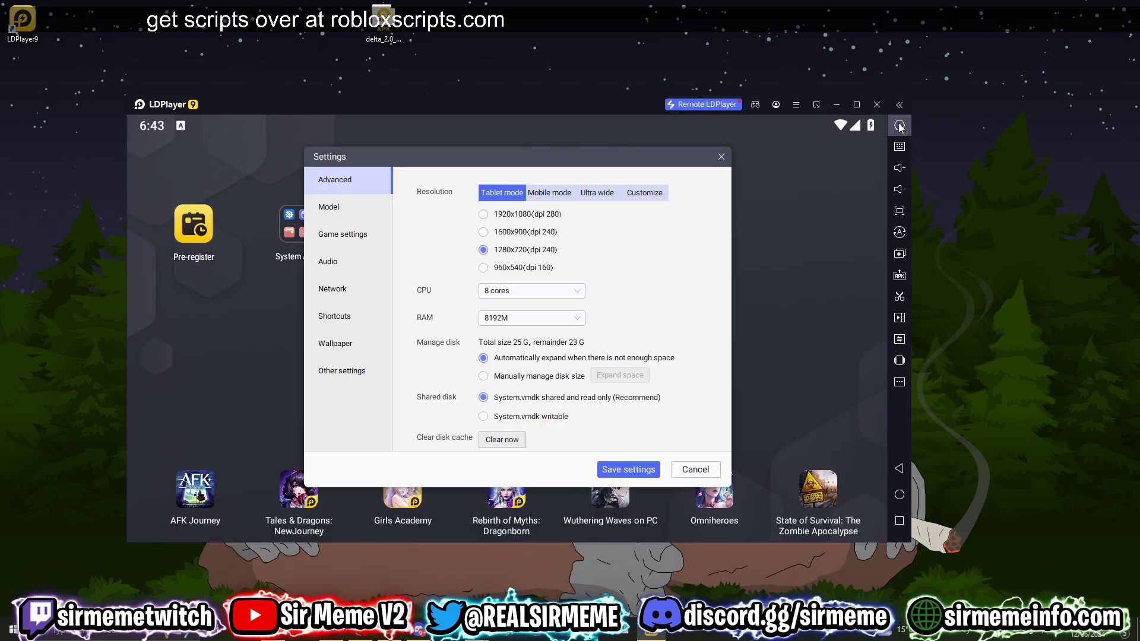
{"action": "left_click", "coordinate": [530, 297]}
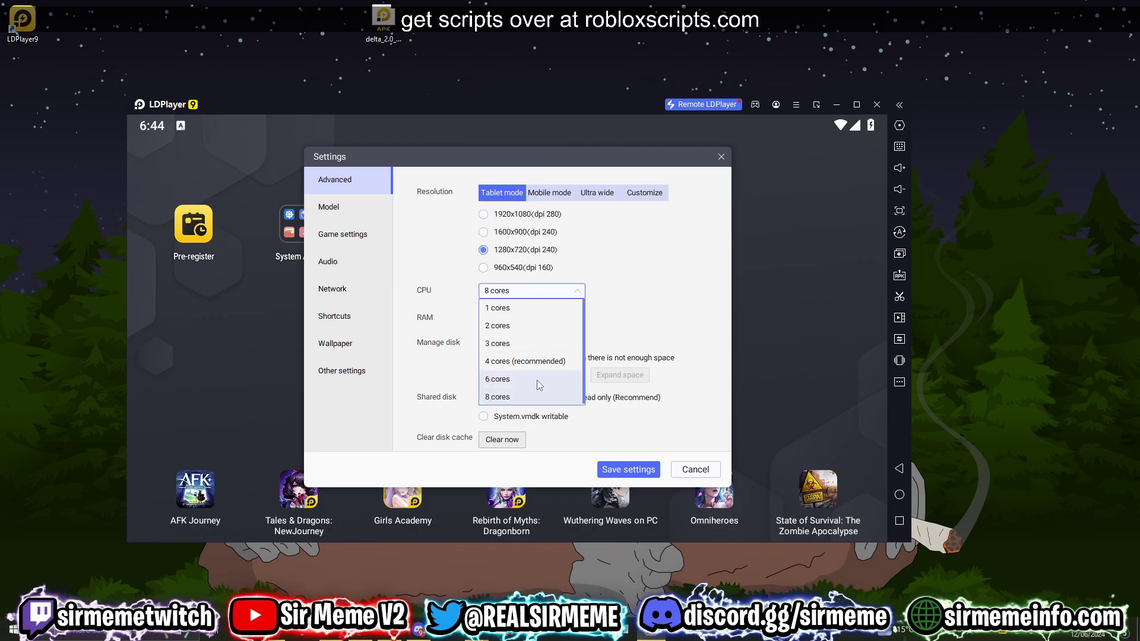
{"action": "left_click", "coordinate": [532, 396]}
{"action": "left_click", "coordinate": [530, 317]}
{"action": "scroll", "coordinate": [521, 410], "scroll_direction": "up", "scroll_amount": 2}
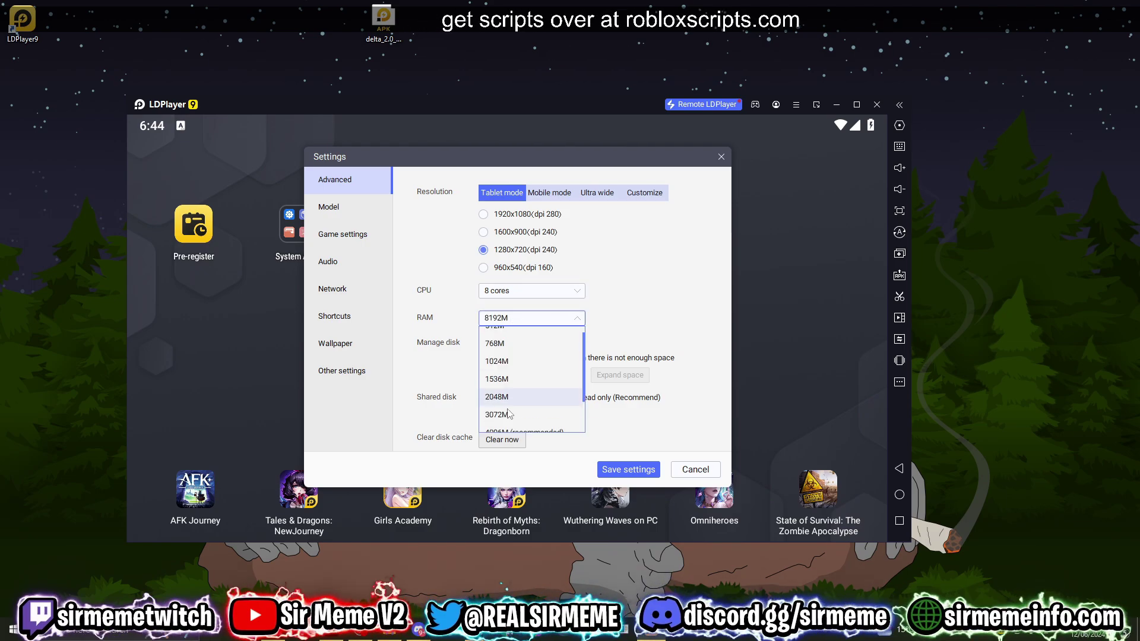
{"action": "scroll", "coordinate": [521, 415], "scroll_direction": "down", "scroll_amount": 1}
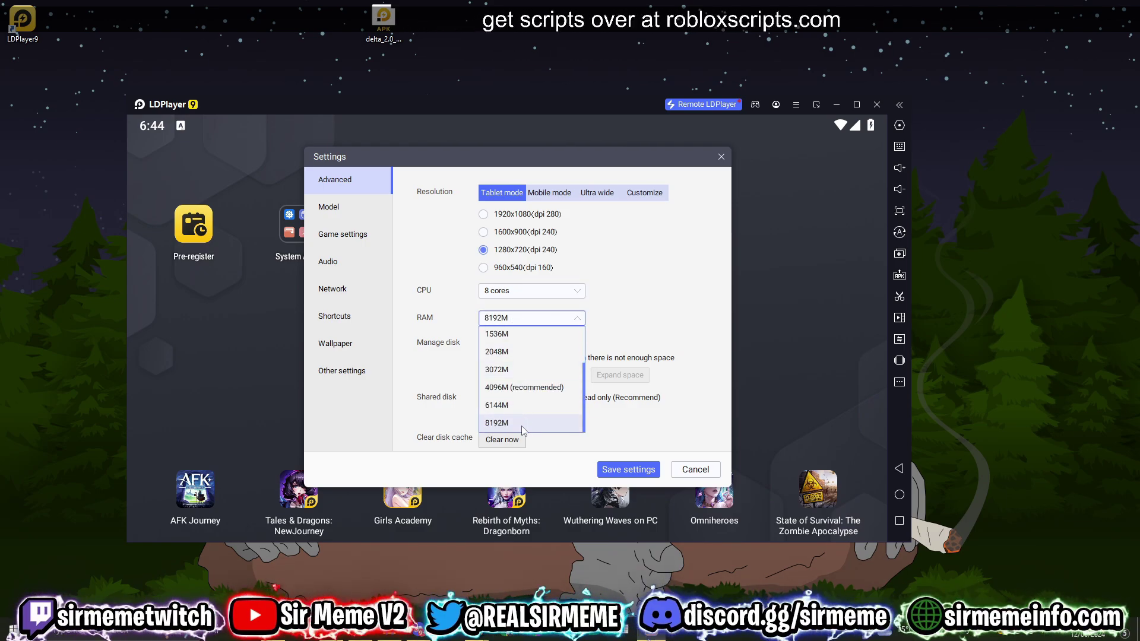
{"action": "left_click", "coordinate": [521, 424]}
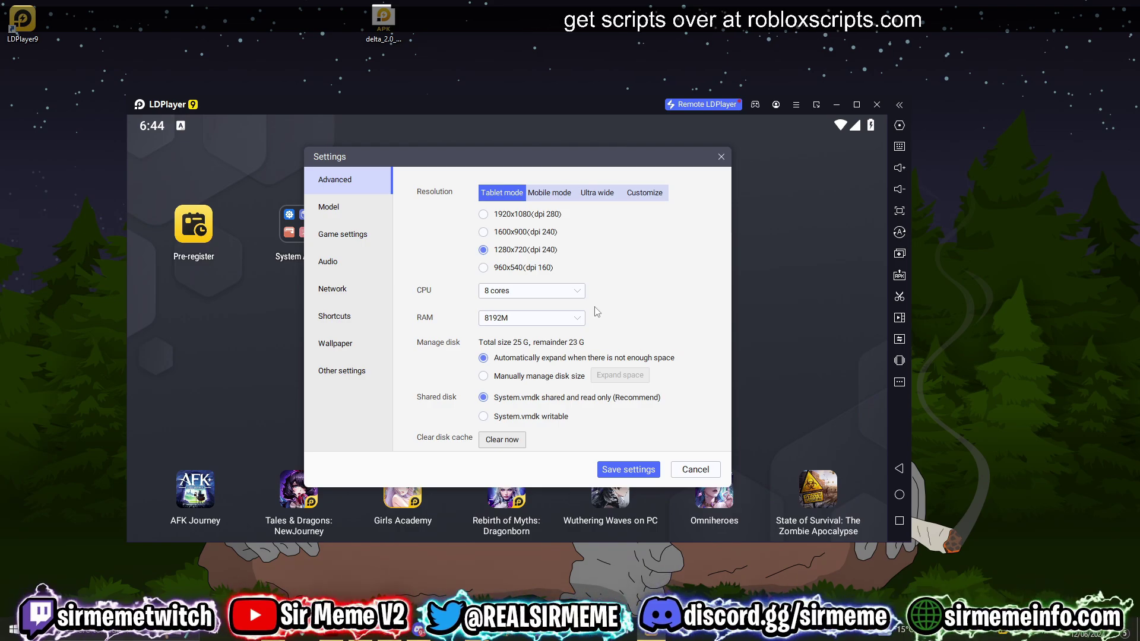
Step: Review the available CPU core and RAM options in the emulator settings
{"action": "left_click", "coordinate": [567, 291]}
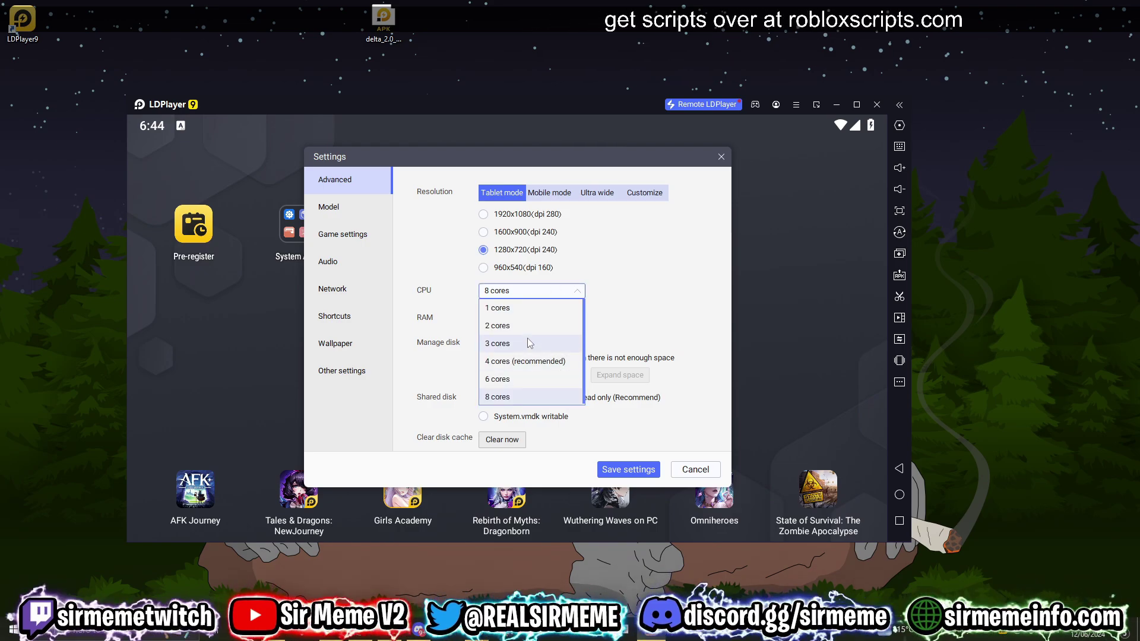
{"action": "left_click", "coordinate": [536, 297]}
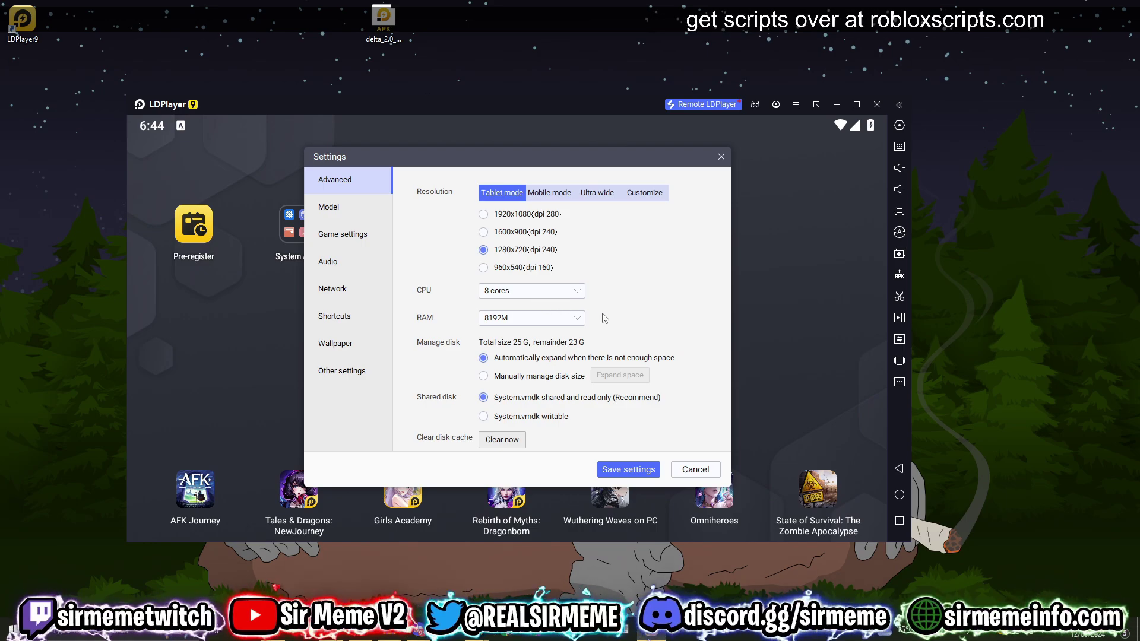
{"action": "left_click", "coordinate": [565, 319]}
{"action": "left_click", "coordinate": [564, 326]}
{"action": "left_click", "coordinate": [564, 325]}
{"action": "left_click", "coordinate": [565, 320]}
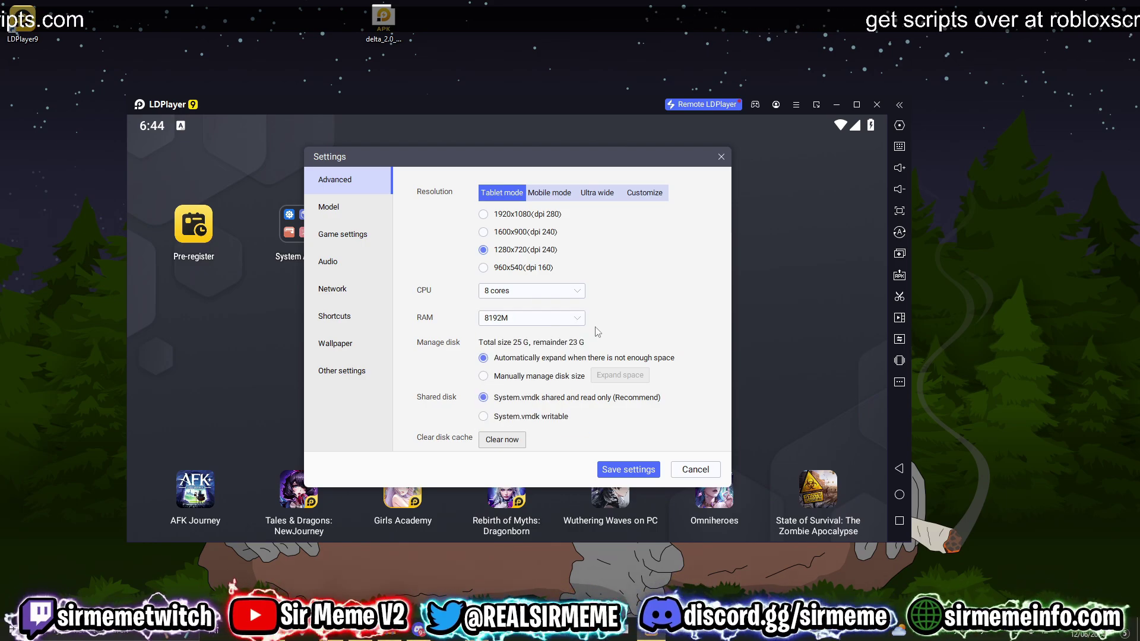
{"action": "left_click", "coordinate": [575, 319]}
{"action": "left_click", "coordinate": [578, 319]}
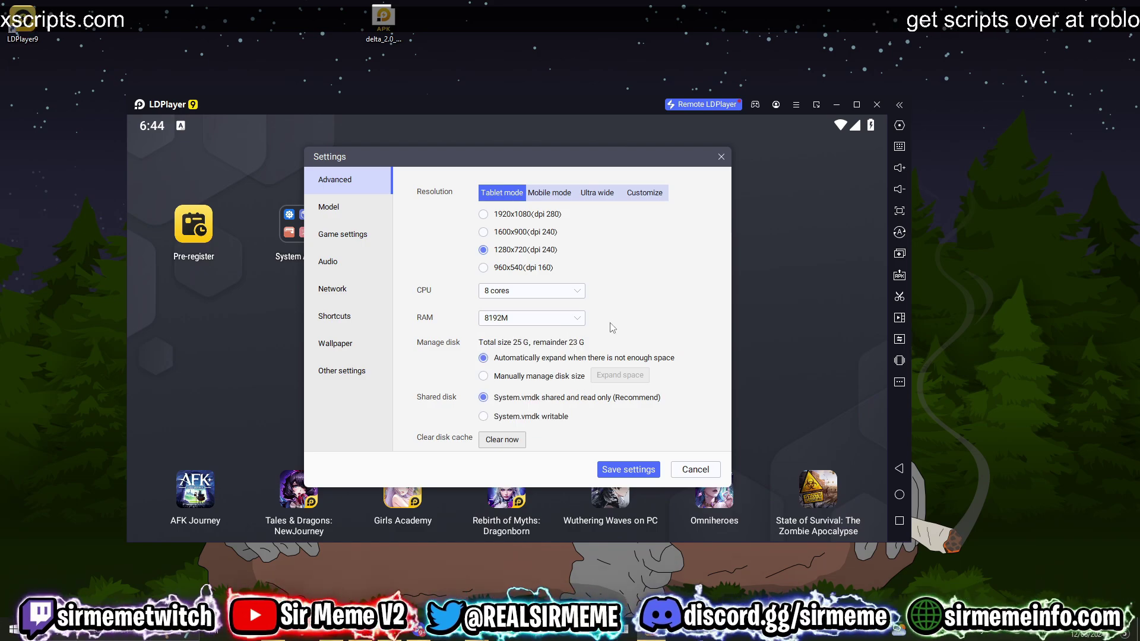
Step: Save the emulator settings and install the Delta APK from the desktop into the emulator, repositioning its window
{"action": "left_click", "coordinate": [630, 471]}
{"action": "left_click_drag", "start_coordinate": [429, 107], "coordinate": [436, 132]}
{"action": "left_click_drag", "start_coordinate": [384, 18], "coordinate": [352, 82]}
{"action": "left_click_drag", "start_coordinate": [549, 311], "coordinate": [549, 311]}
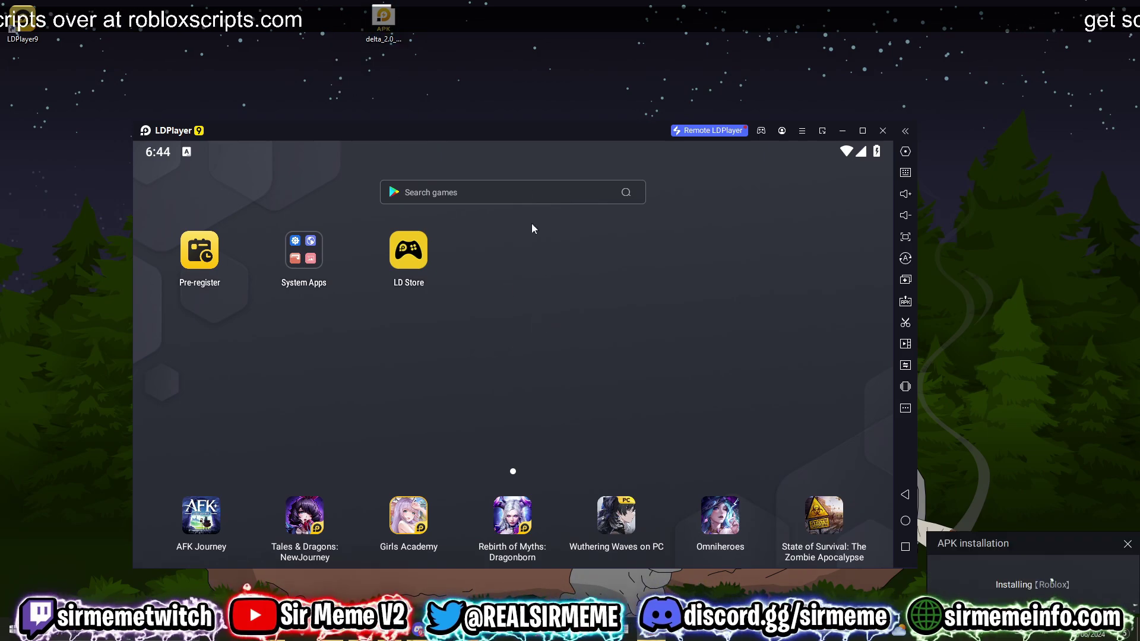
{"action": "left_click_drag", "start_coordinate": [501, 136], "coordinate": [468, 122]}
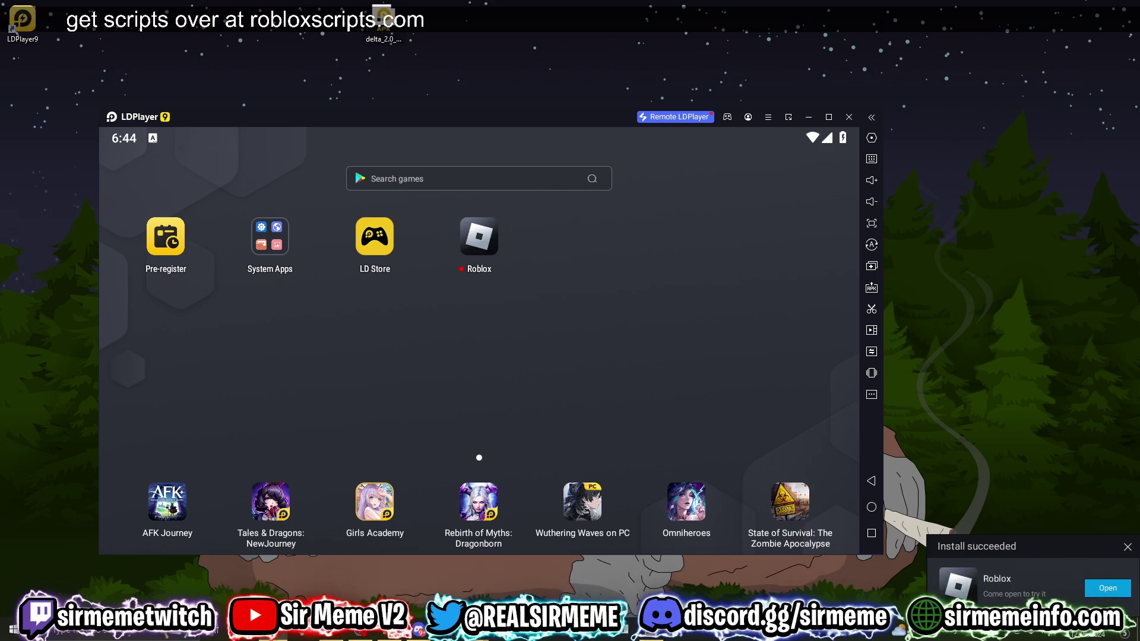
Step: Launch Roblox in the emulator and join the experience "a literal baseplate."
{"action": "left_click", "coordinate": [486, 242]}
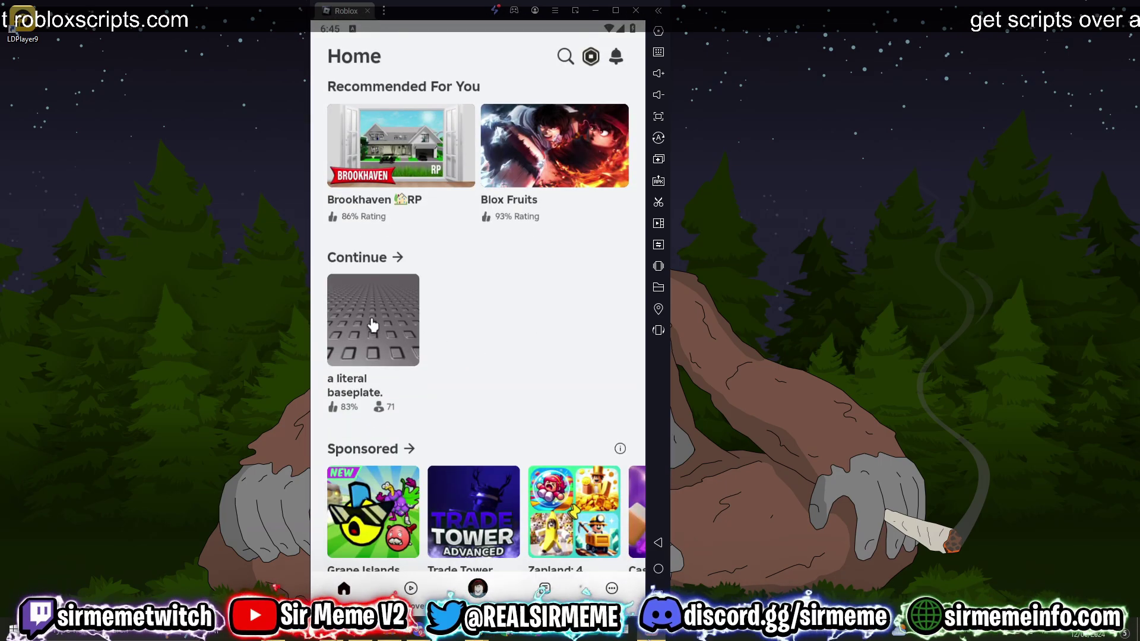
{"action": "left_click", "coordinate": [369, 321]}
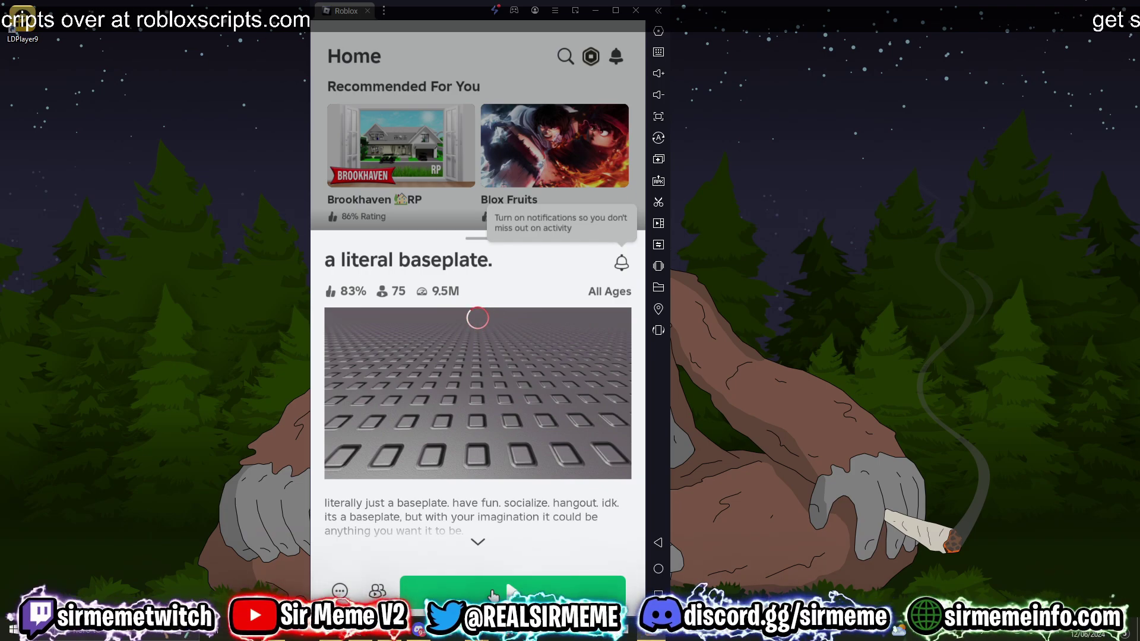
{"action": "left_click", "coordinate": [493, 592]}
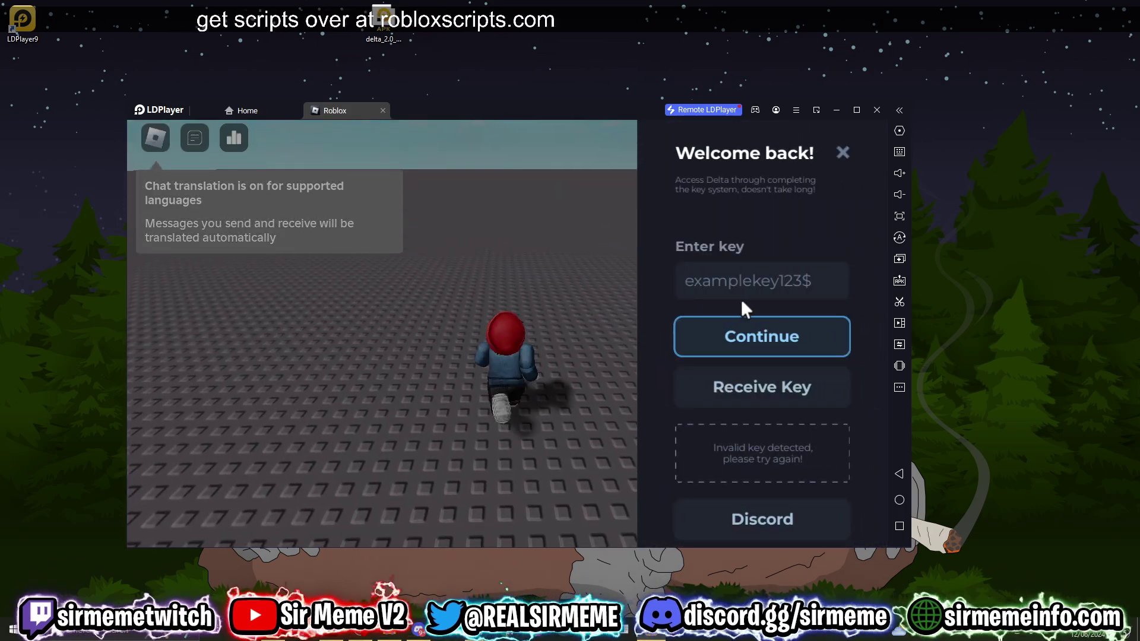
Step: Copy Delta's key link, submit it to the bypass bots in Discord's key-bypass channel with /deltakey and /delta, and dismiss the private reply
{"action": "left_click", "coordinate": [755, 386]}
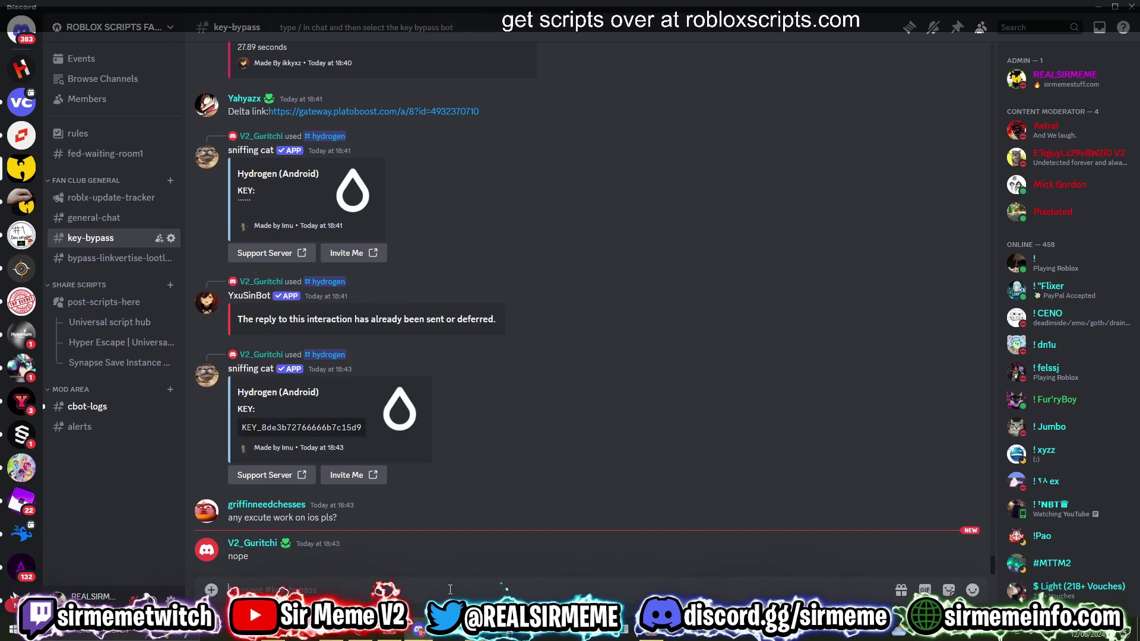
{"action": "type", "text": "/delta"}
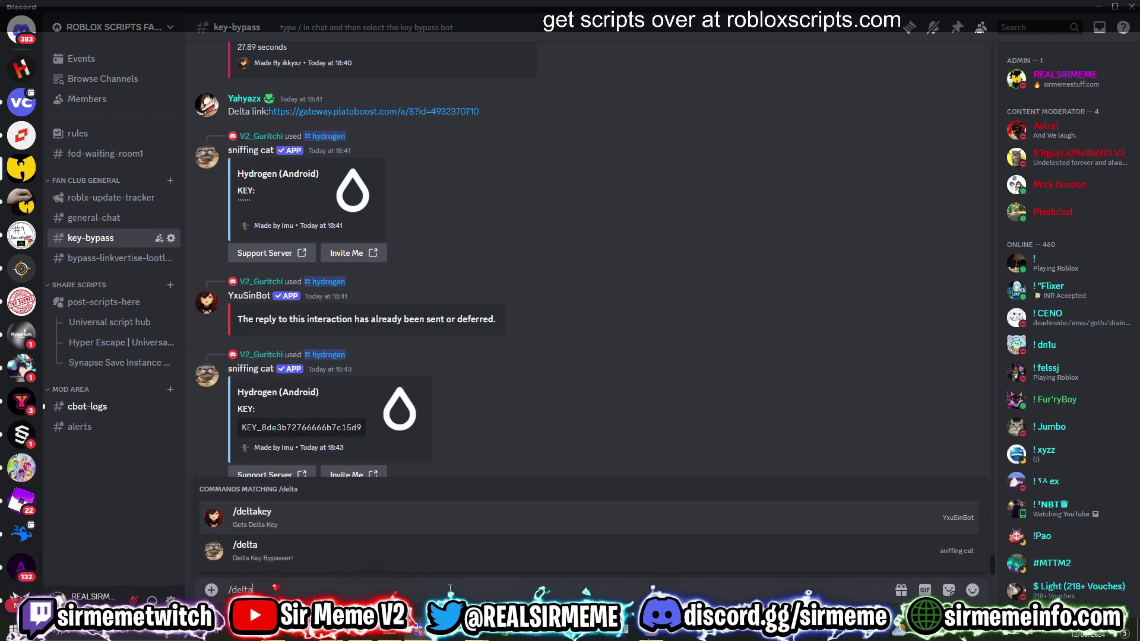
{"action": "key", "text": "Down"}
{"action": "key", "text": "Tab"}
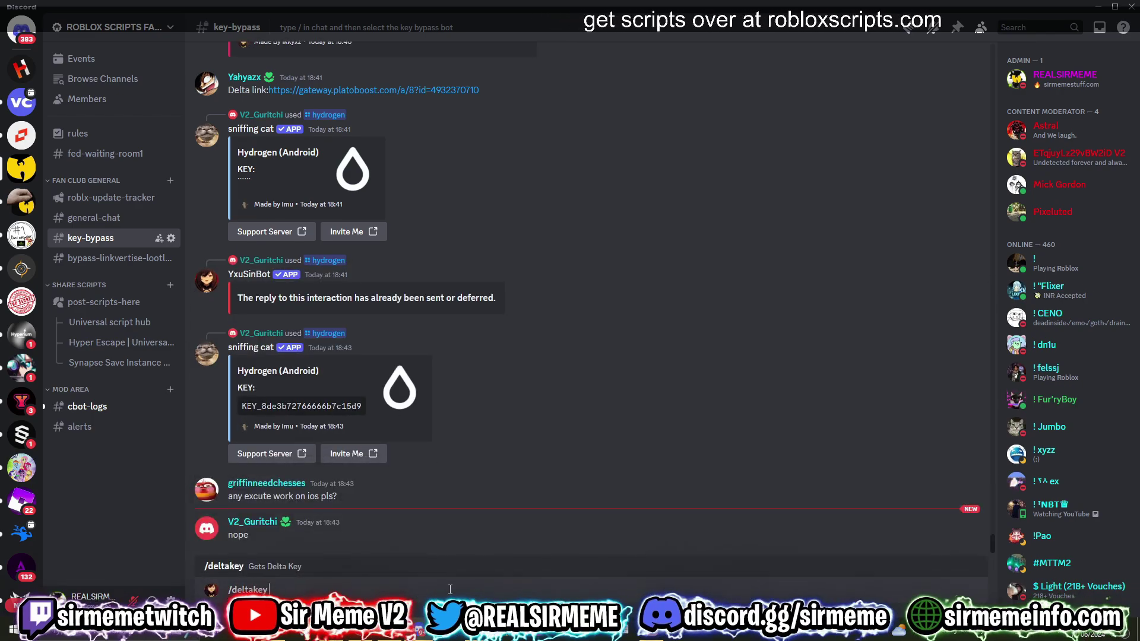
{"action": "key", "text": "ctrl+v"}
{"action": "key", "text": "Return"}
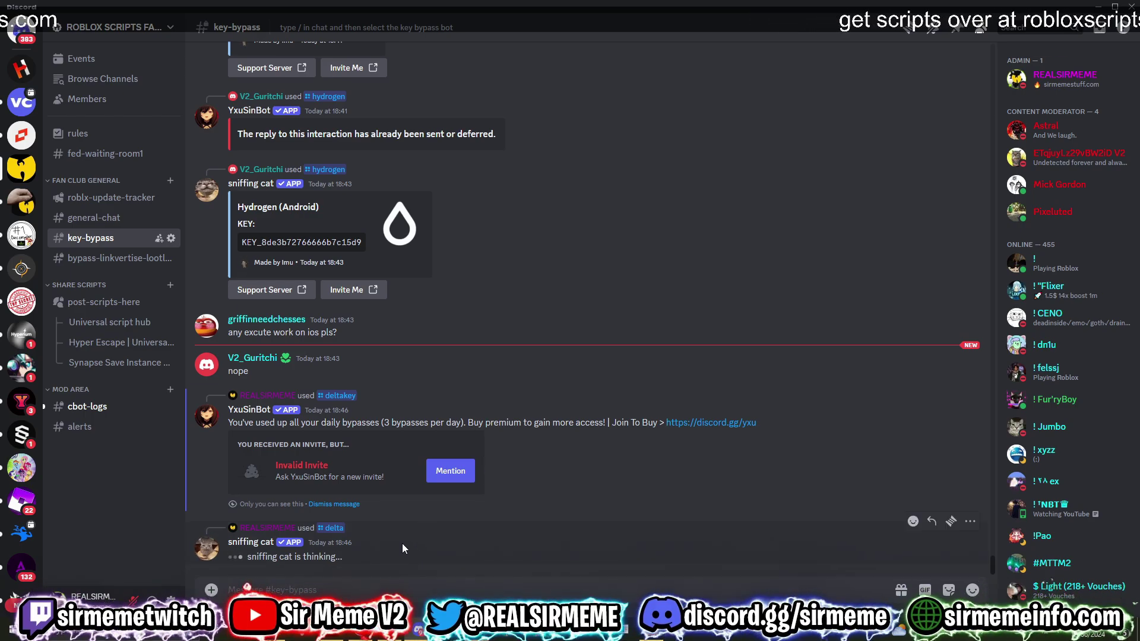
{"action": "left_click", "coordinate": [334, 504]}
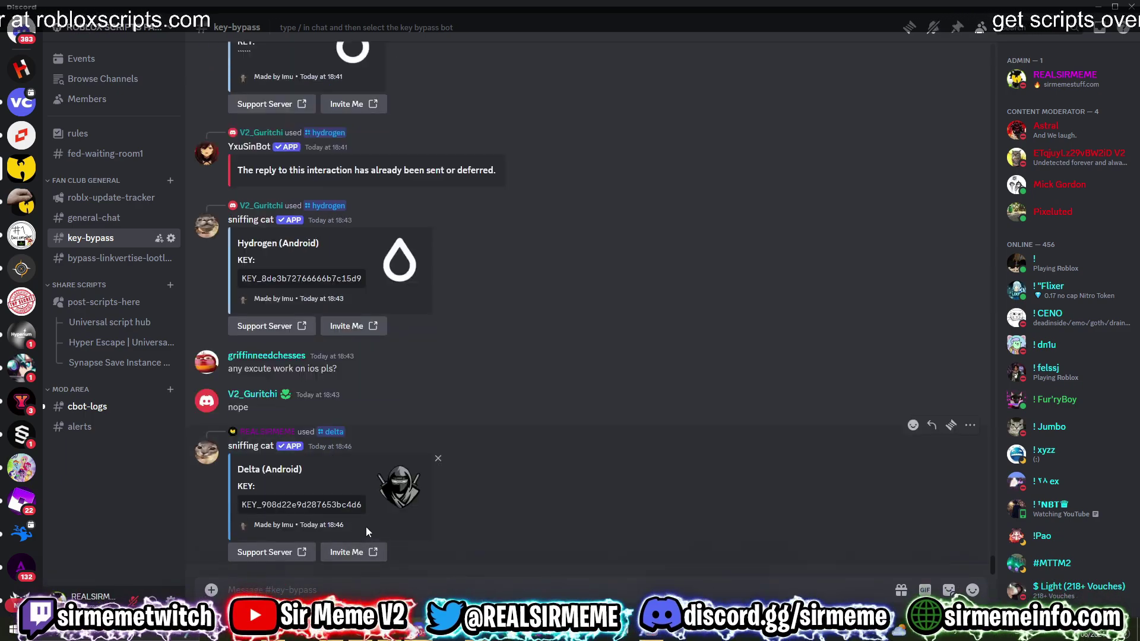
Step: Copy the generated Delta key from the bot's reply, enter it in Delta's key field in the emulator and continue
{"action": "scroll", "coordinate": [486, 432], "scroll_direction": "up", "scroll_amount": 2}
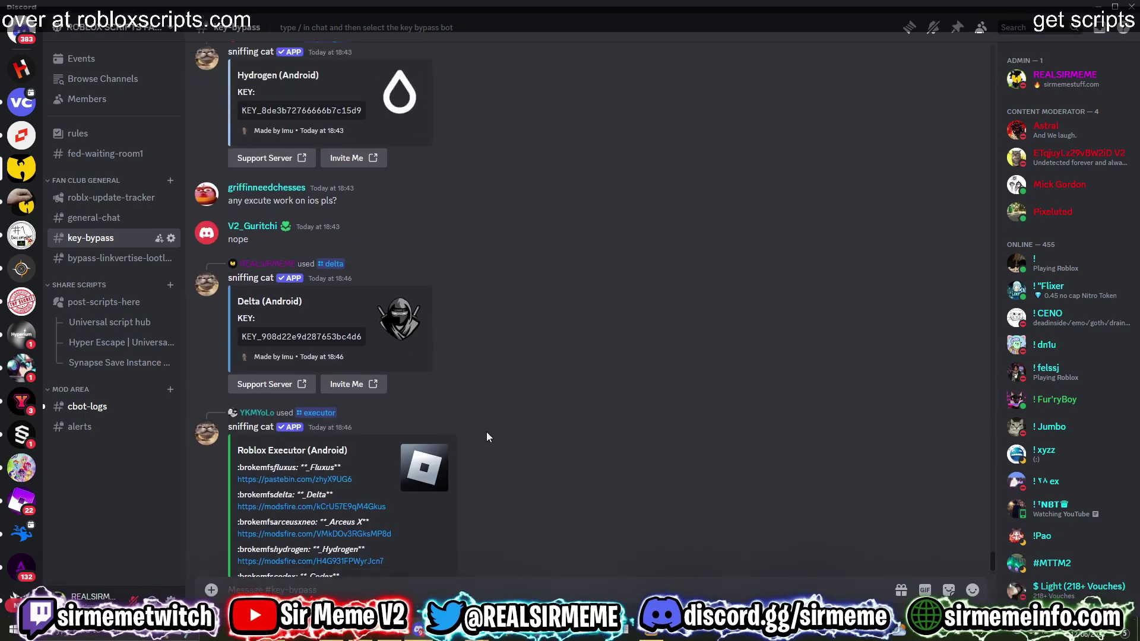
{"action": "double_click", "coordinate": [280, 343]}
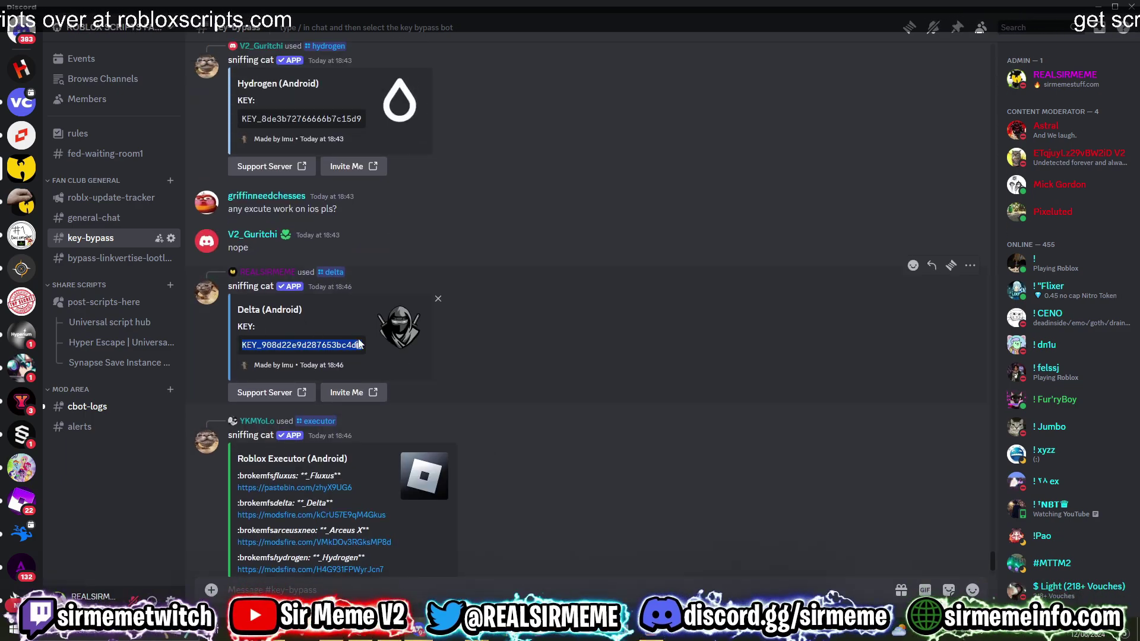
{"action": "left_click", "coordinate": [361, 353]}
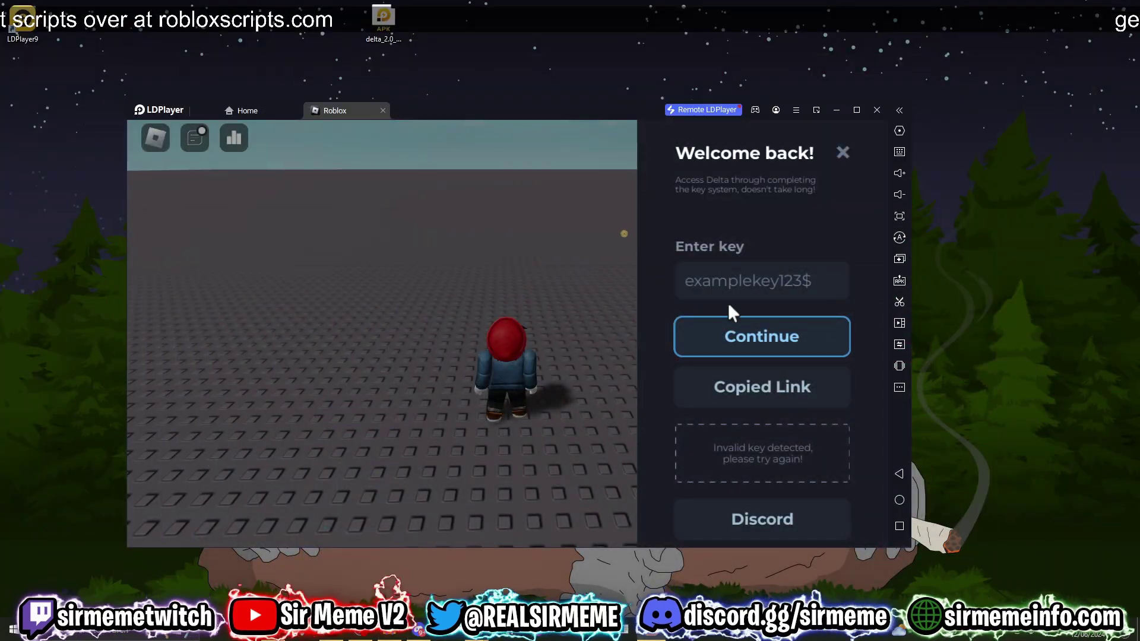
{"action": "left_click", "coordinate": [740, 281]}
{"action": "key", "text": "ctrl+v"}
{"action": "left_click", "coordinate": [736, 332]}
{"action": "key", "text": "a"}
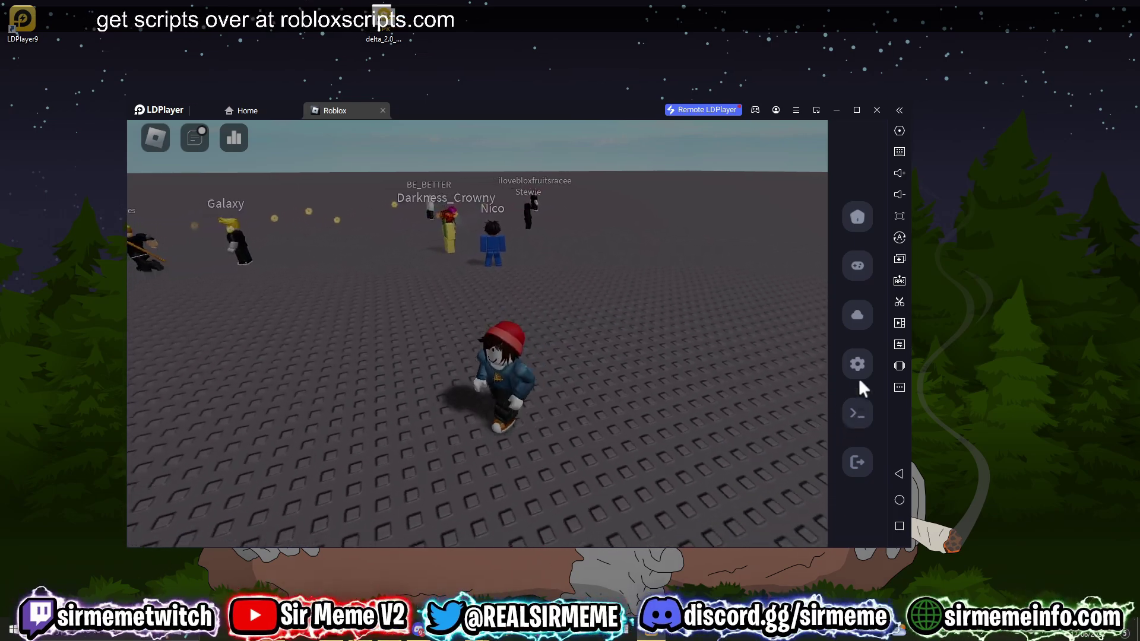
Step: Open Delta's settings and review the available options from Auto Execute down to Icon Color
{"action": "left_click", "coordinate": [854, 373]}
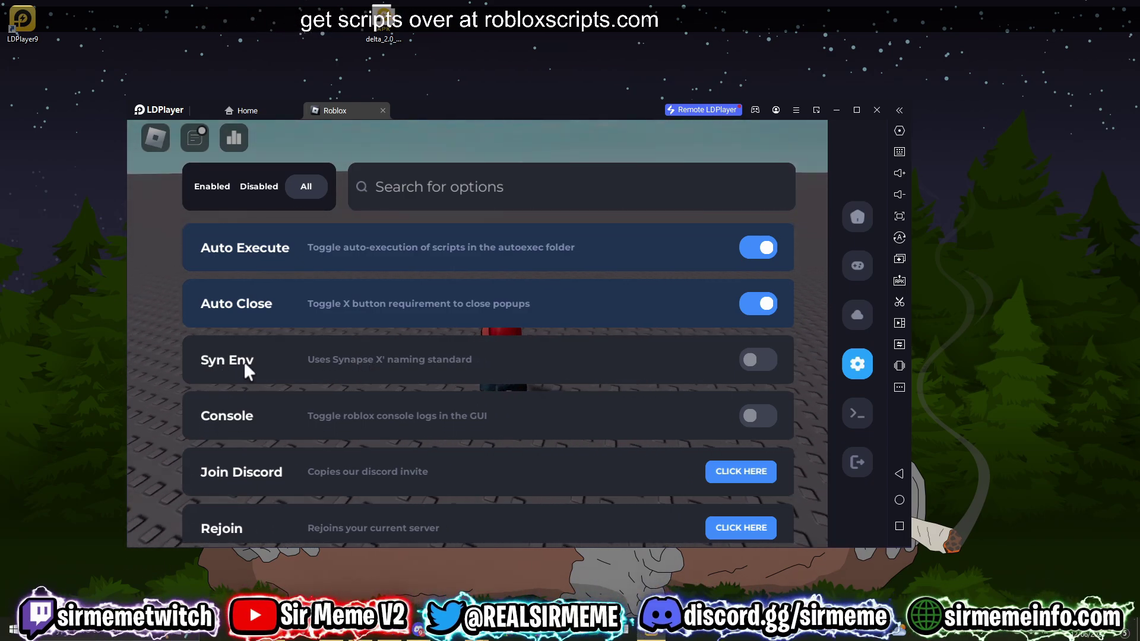
{"action": "left_click", "coordinate": [760, 360]}
{"action": "scroll", "coordinate": [603, 470], "scroll_direction": "down", "scroll_amount": 7}
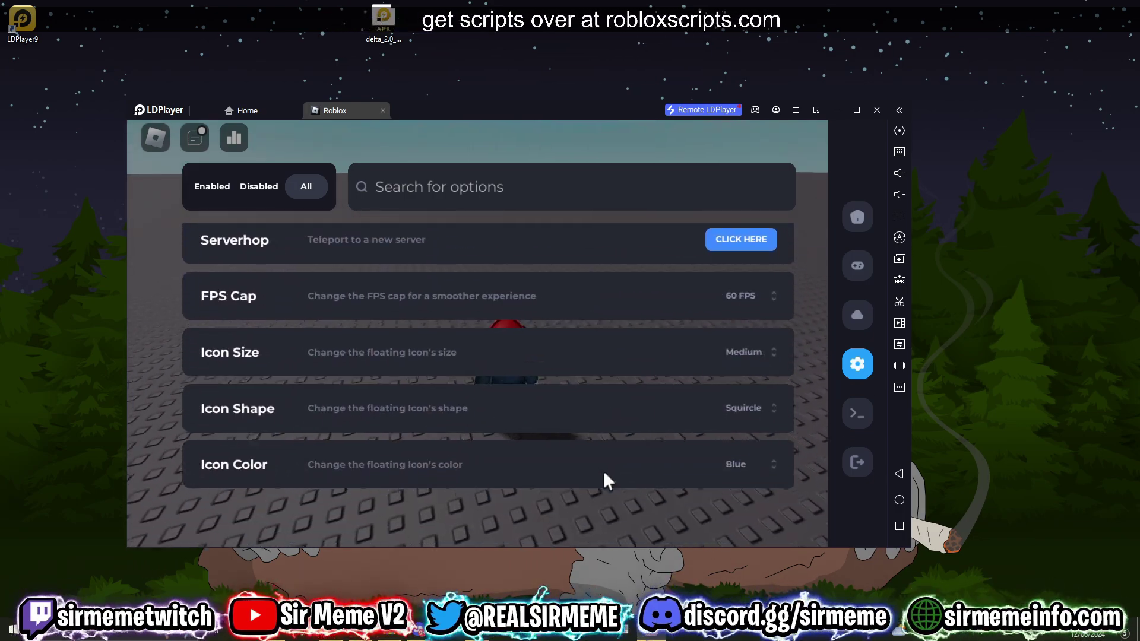
{"action": "scroll", "coordinate": [603, 470], "scroll_direction": "up", "scroll_amount": 7}
{"action": "scroll", "coordinate": [603, 470], "scroll_direction": "down", "scroll_amount": 2}
{"action": "scroll", "coordinate": [593, 469], "scroll_direction": "up", "scroll_amount": 2}
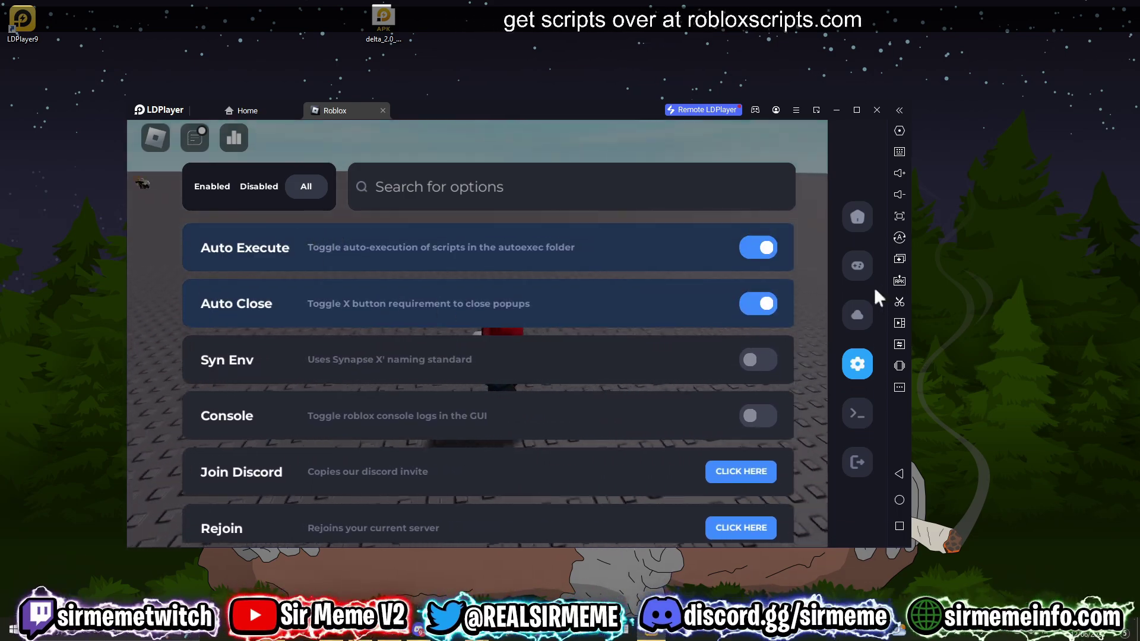
Step: Search Delta's online script library for "blox fruits" and browse the listed scripts
{"action": "left_click", "coordinate": [857, 315]}
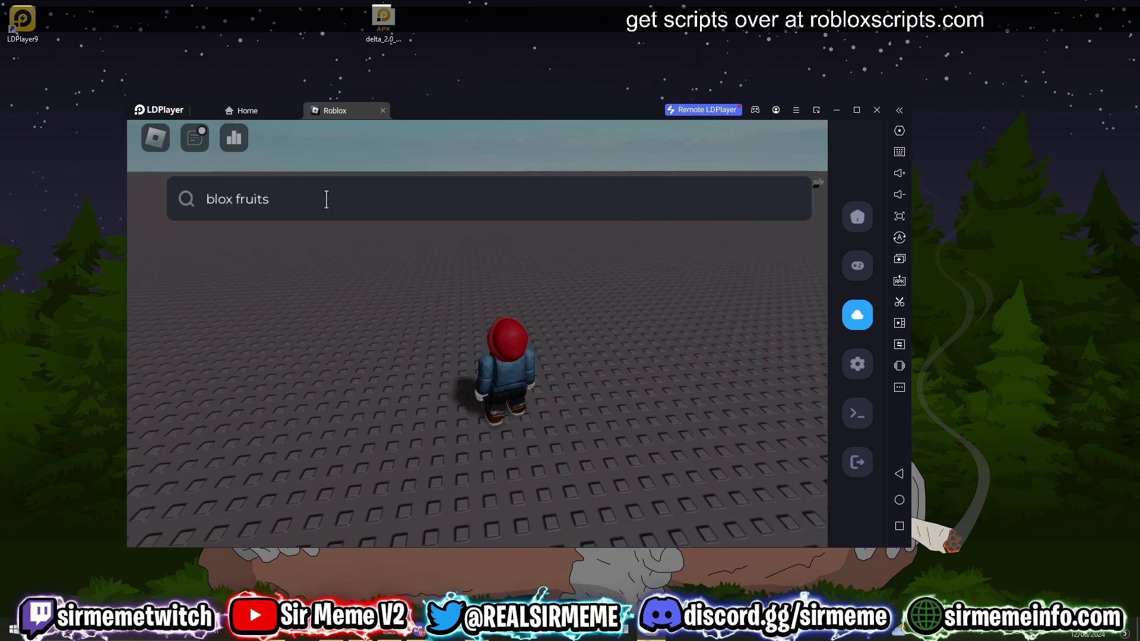
{"action": "left_click", "coordinate": [327, 200]}
{"action": "type", "text": "blox fruits"}
{"action": "key", "text": "Return"}
{"action": "scroll", "coordinate": [451, 371], "scroll_direction": "down", "scroll_amount": 5}
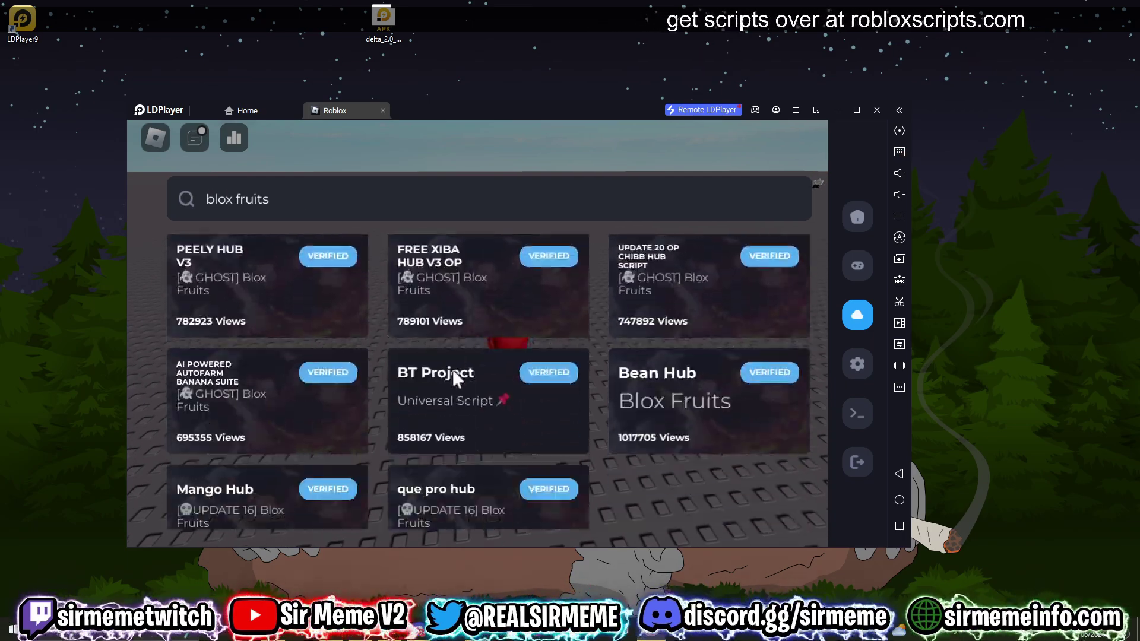
{"action": "scroll", "coordinate": [452, 374], "scroll_direction": "up", "scroll_amount": 5}
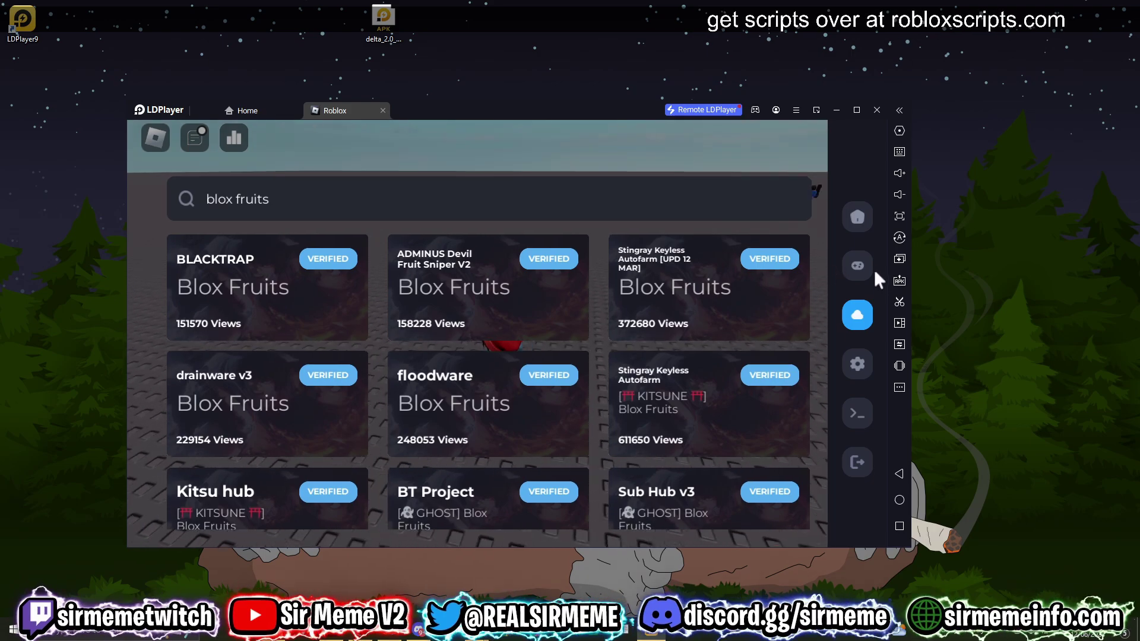
Step: Paste the UNCCheckEnv.lua loadstring script into Delta's script1.lua editor and clear it, switching to the saved scripts
{"action": "left_click", "coordinate": [860, 264]}
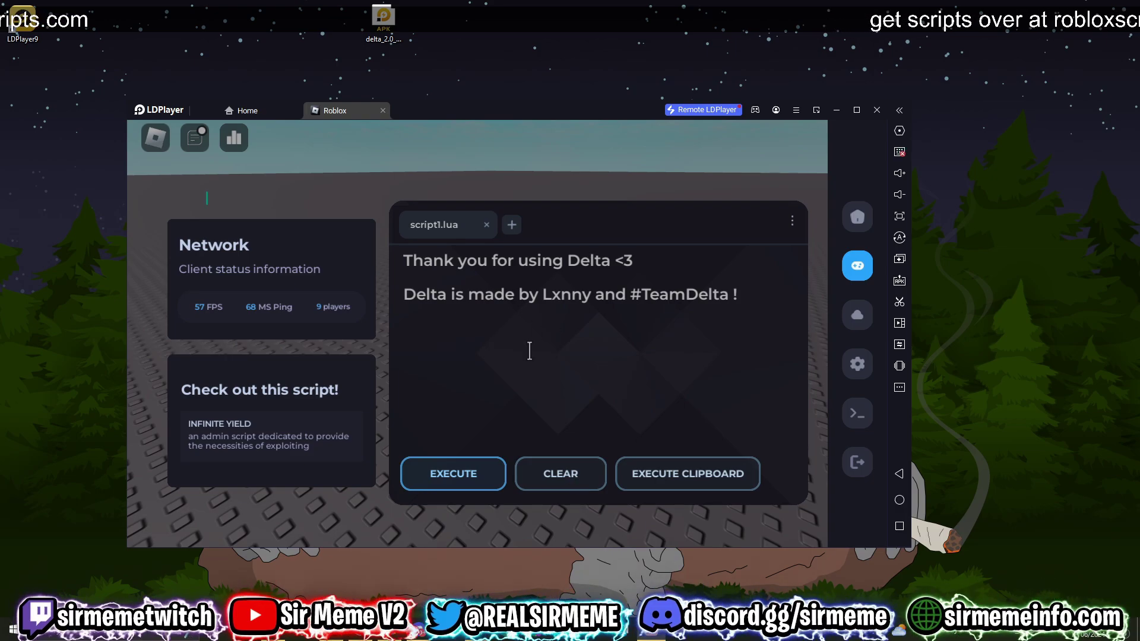
{"action": "left_click", "coordinate": [570, 317]}
{"action": "key", "text": "ctrl+v"}
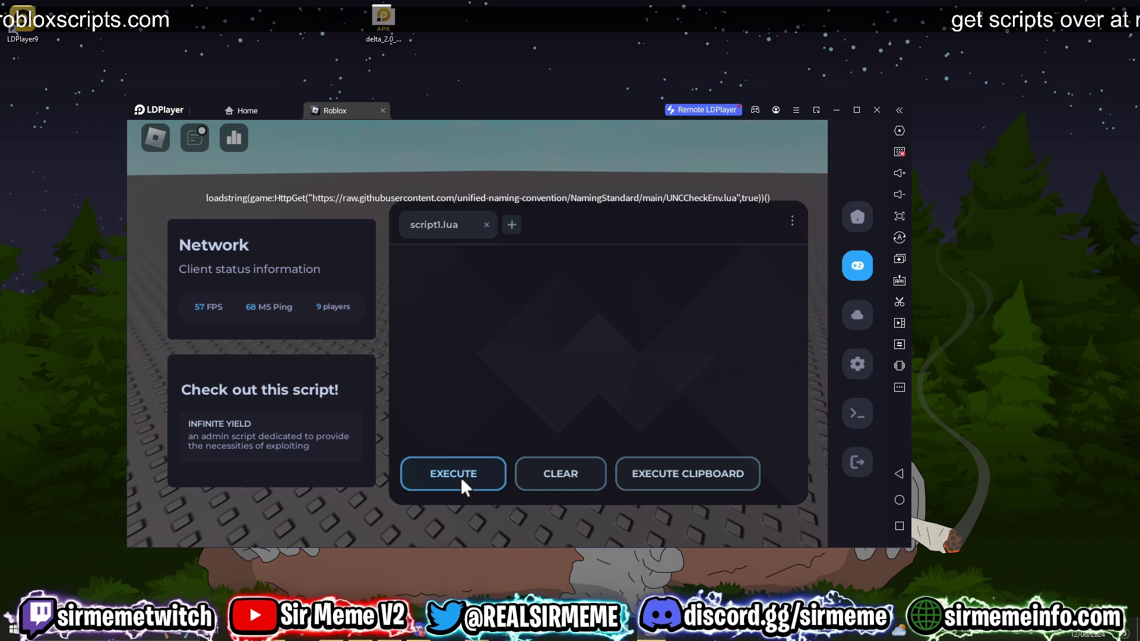
{"action": "type", "text": "w"}
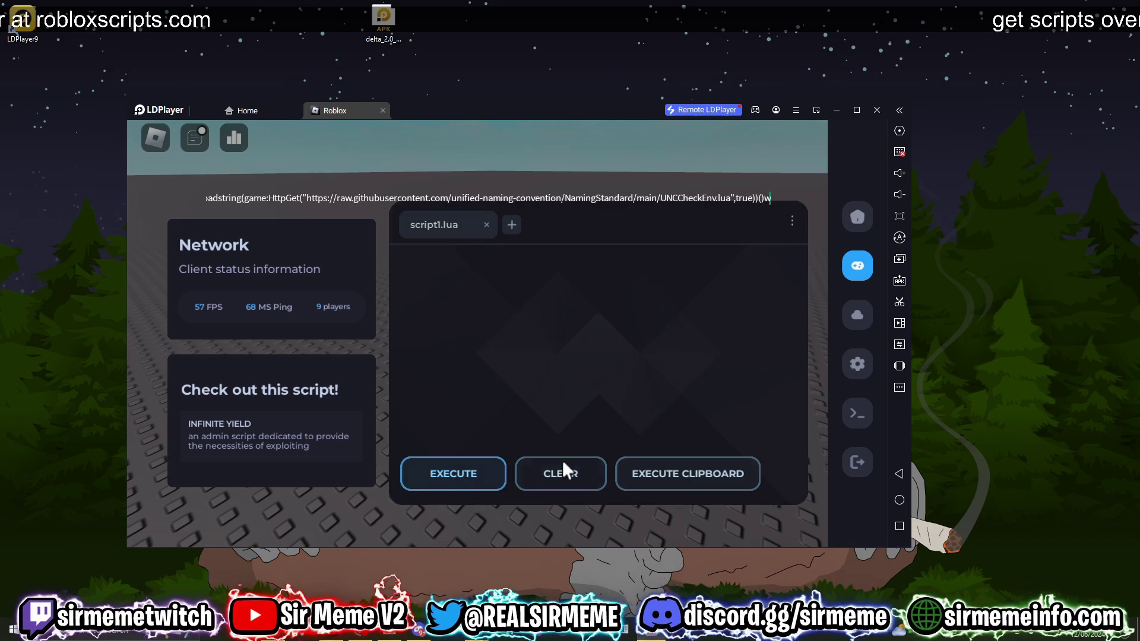
{"action": "left_click", "coordinate": [555, 478]}
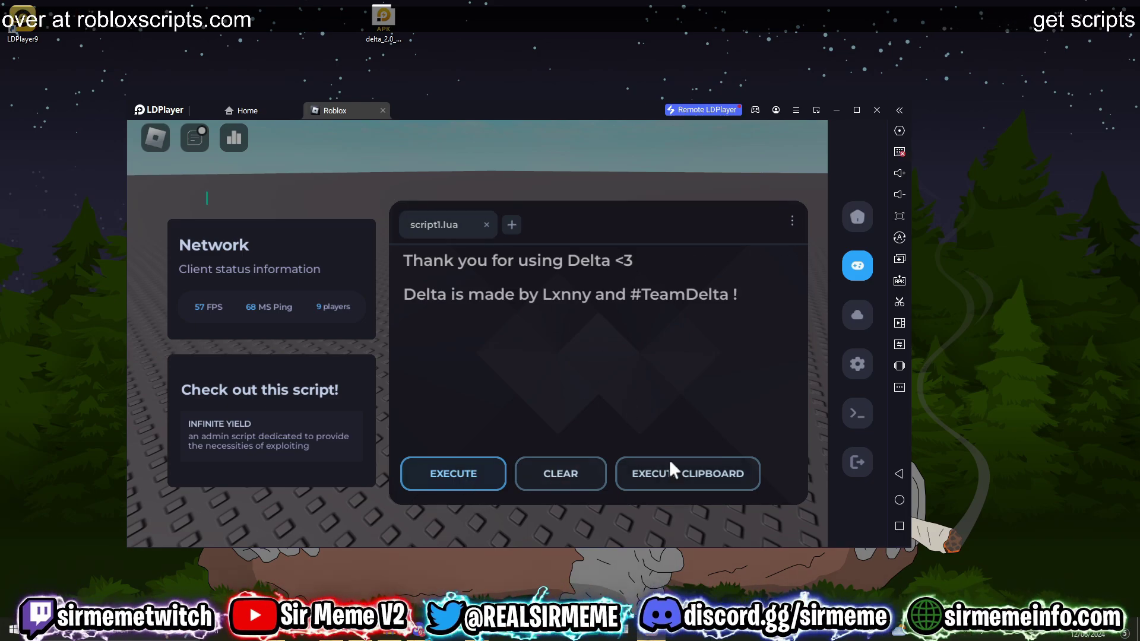
{"action": "left_click", "coordinate": [865, 222]}
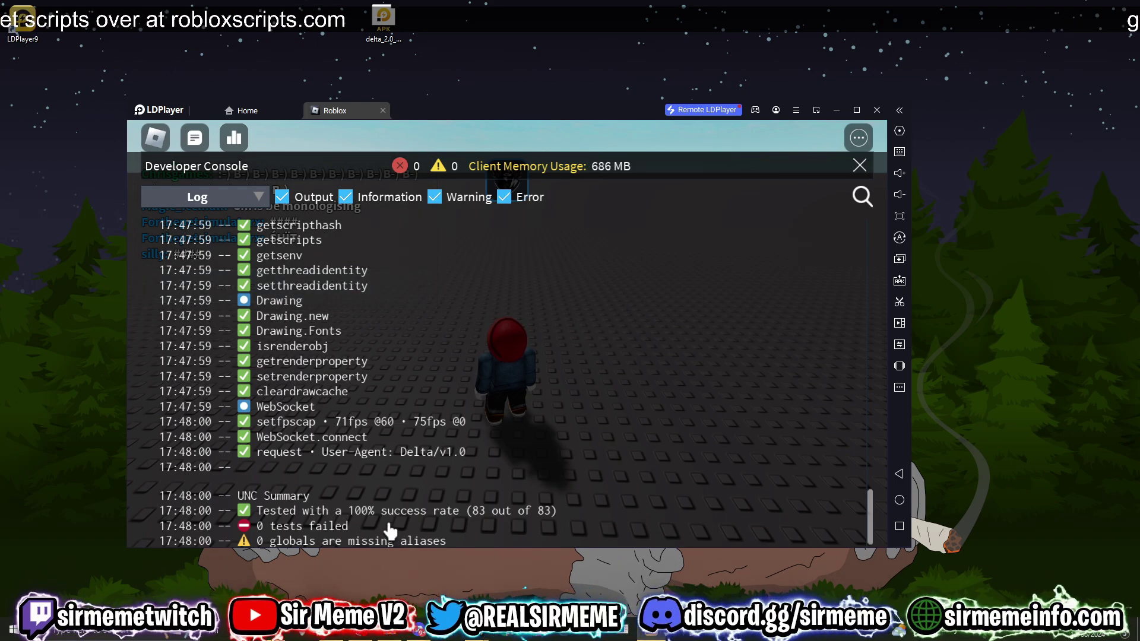
Step: Examine the UNC environment check results and summary in the Roblox Developer Console, and close the console
{"action": "mouse_move", "coordinate": [440, 113]}
{"action": "left_mouse_down"}
{"action": "mouse_move", "coordinate": [448, 95]}
{"action": "mouse_move", "coordinate": [441, 114]}
{"action": "left_mouse_up"}
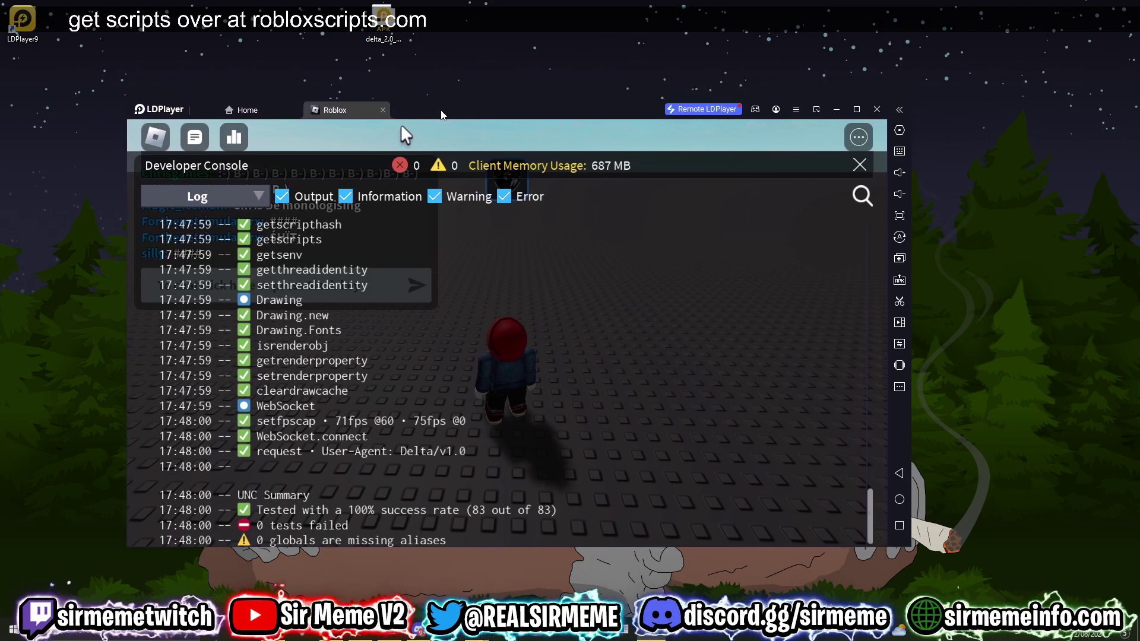
{"action": "scroll", "coordinate": [497, 510], "scroll_direction": "up", "scroll_amount": 5}
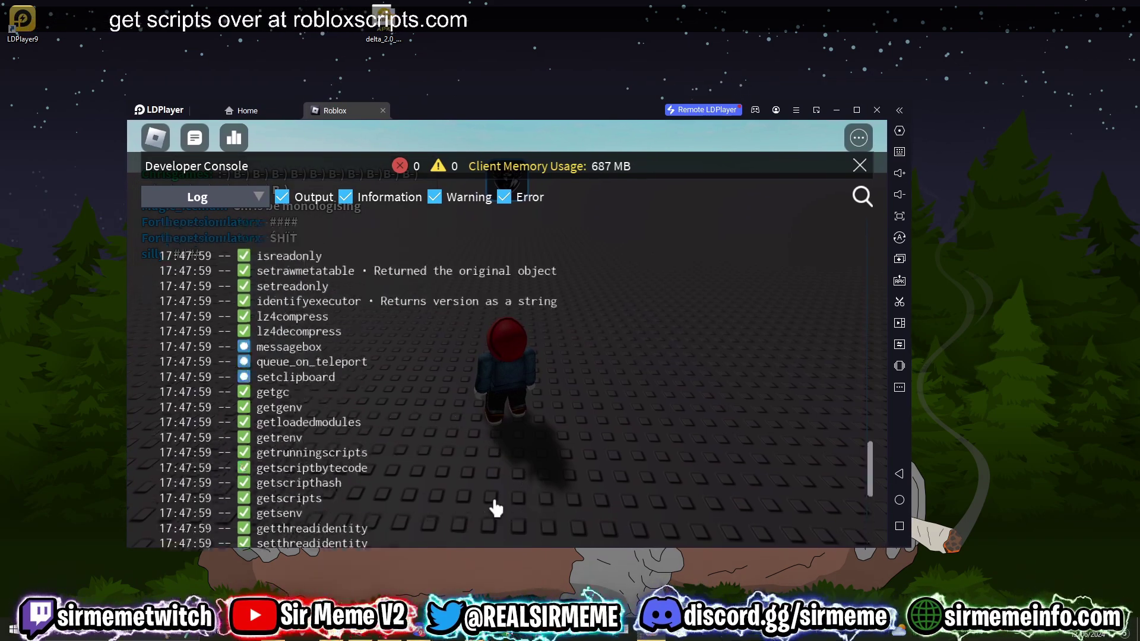
{"action": "scroll", "coordinate": [498, 507], "scroll_direction": "down", "scroll_amount": 5}
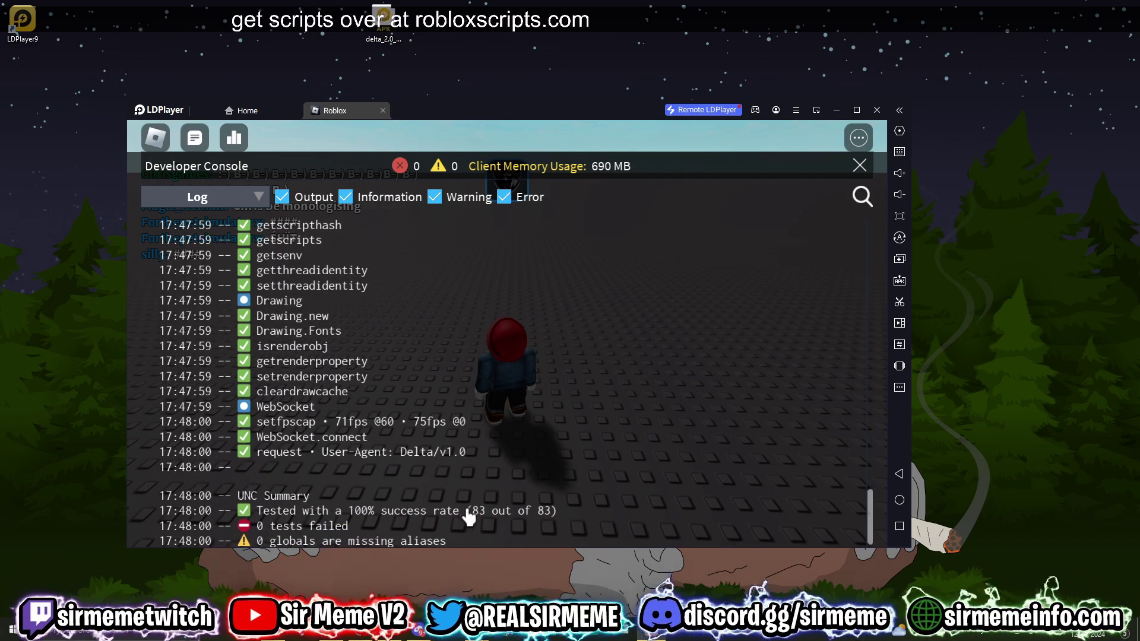
{"action": "scroll", "coordinate": [482, 454], "scroll_direction": "up", "scroll_amount": 15}
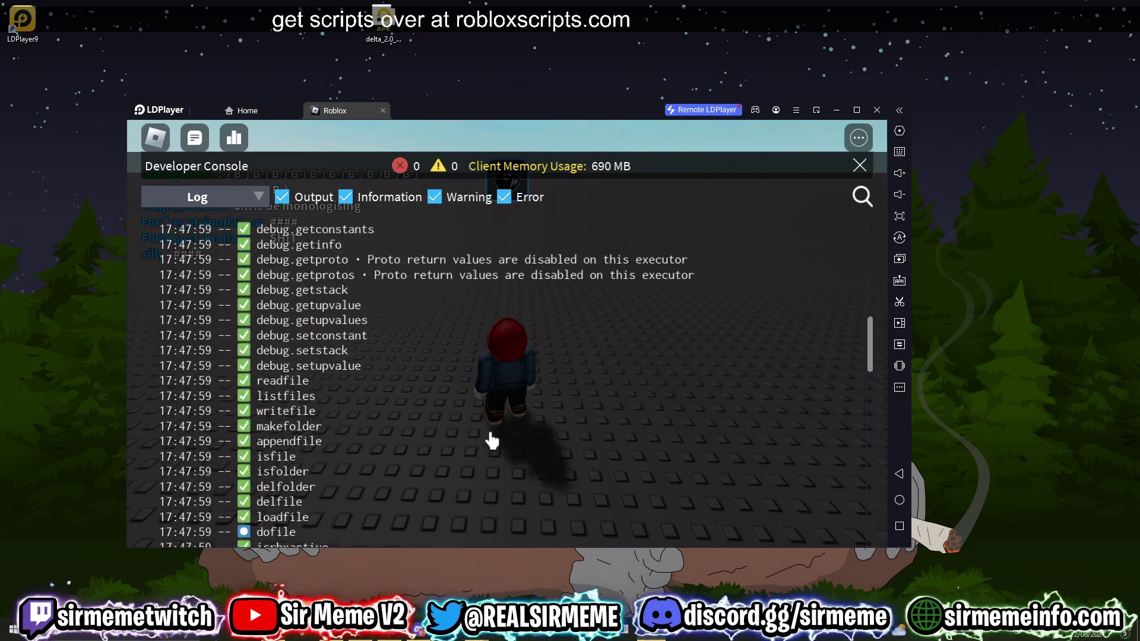
{"action": "scroll", "coordinate": [756, 254], "scroll_direction": "up", "scroll_amount": 5}
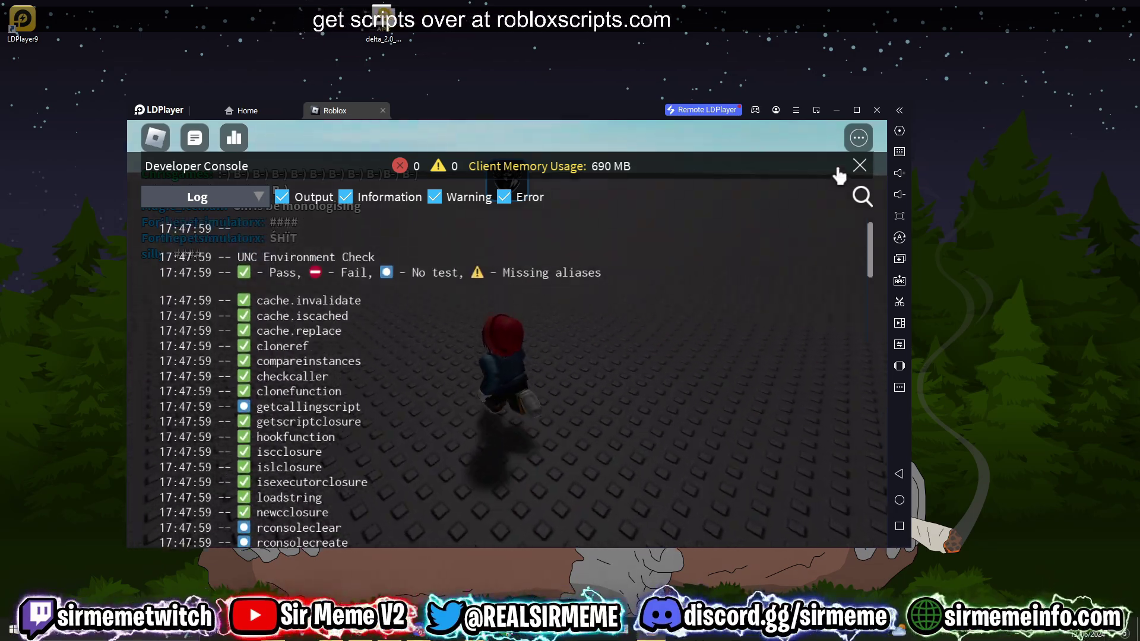
{"action": "left_click", "coordinate": [860, 165]}
Step: Reopen the Delta interface and search its online script library for "inf"
{"action": "left_click", "coordinate": [507, 180]}
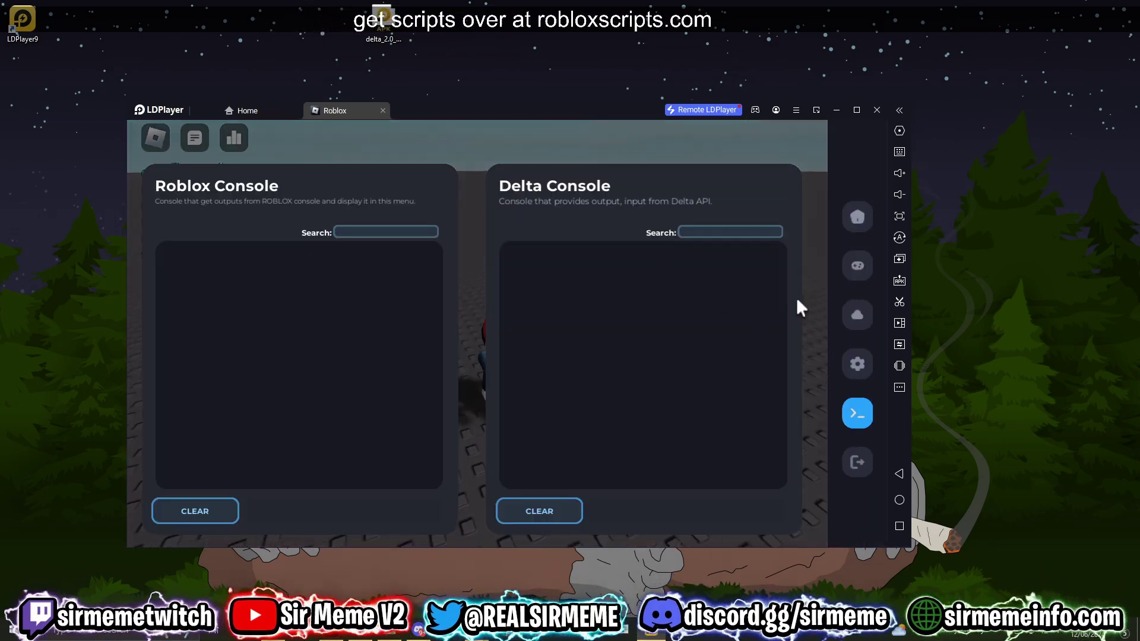
{"action": "left_click", "coordinate": [857, 315]}
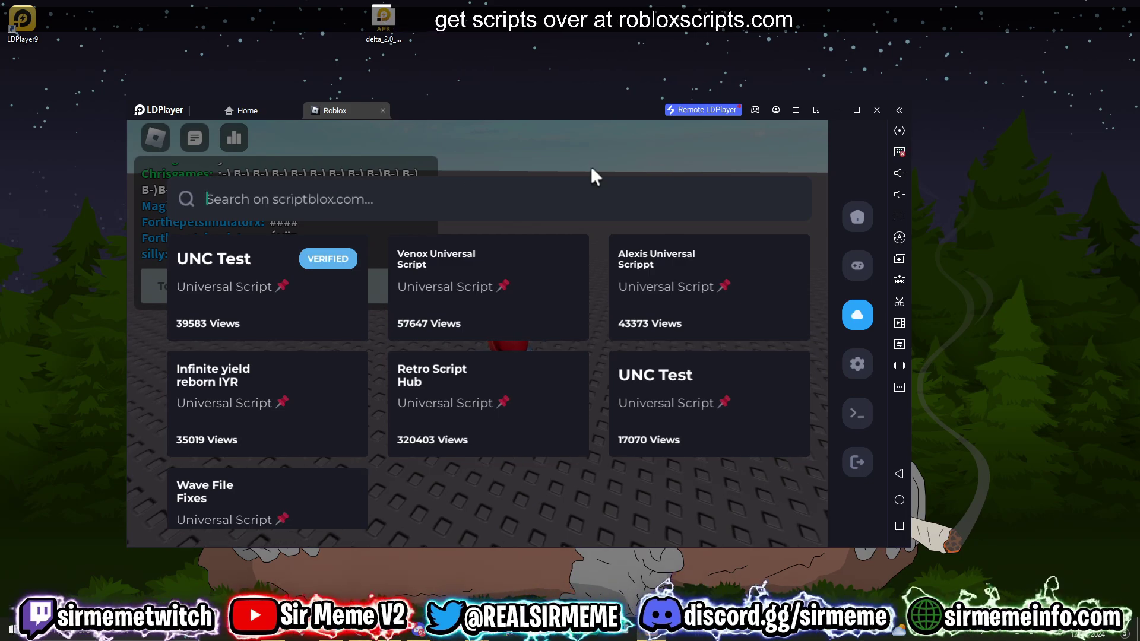
{"action": "type", "text": "inf"}
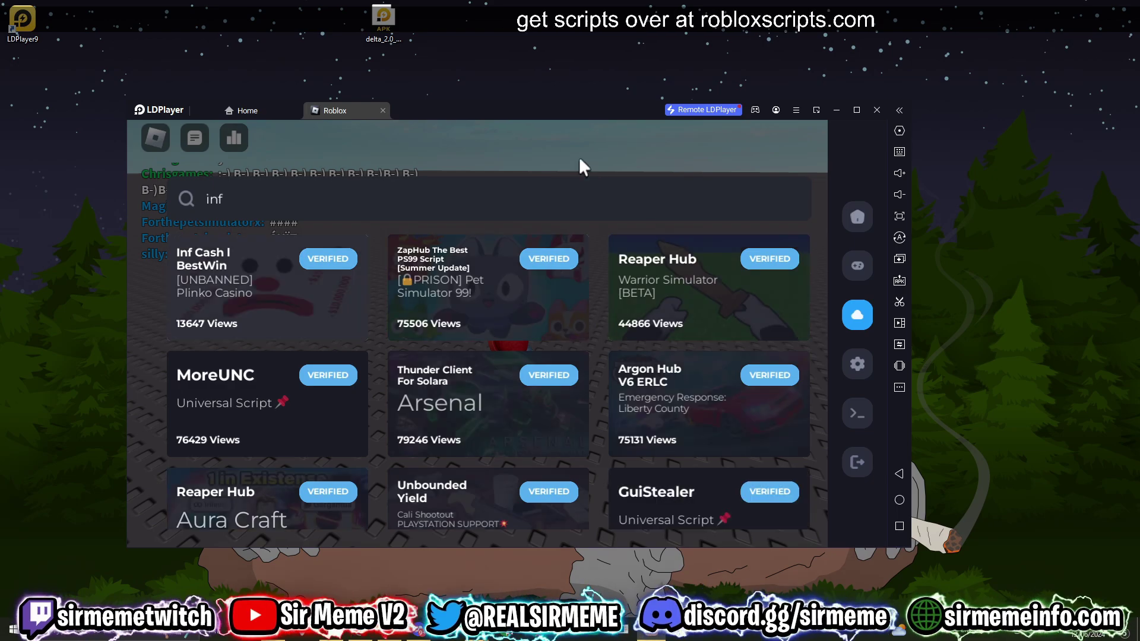
{"action": "scroll", "coordinate": [457, 392], "scroll_direction": "down", "scroll_amount": 7}
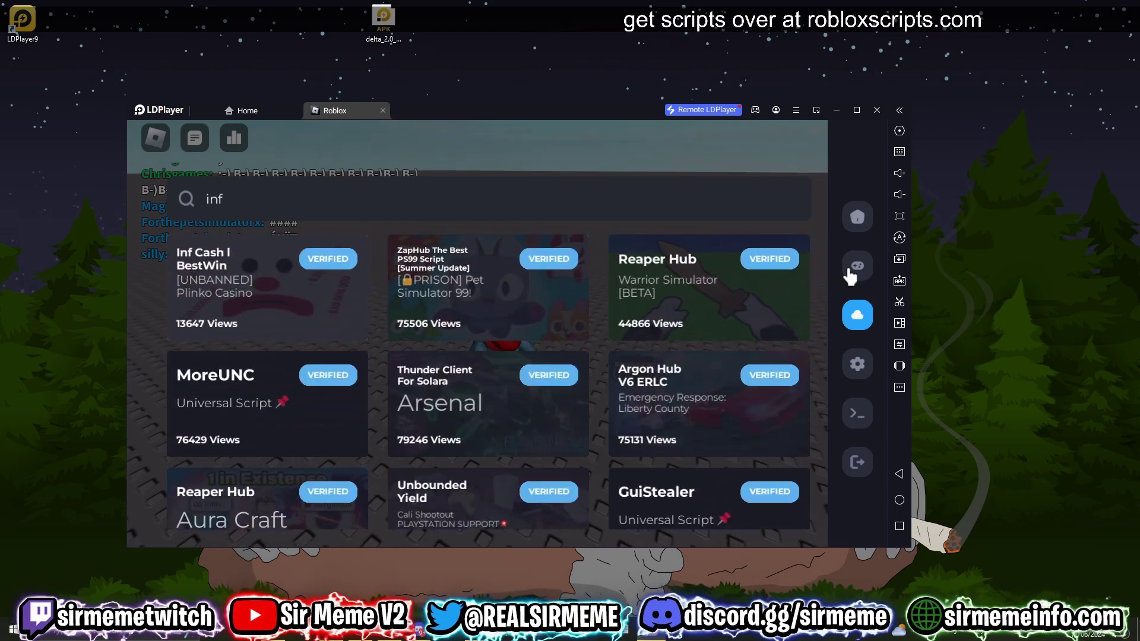
Step: View Delta's saved scripts list, close the Delta interface and walk the character forward
{"action": "left_click", "coordinate": [857, 264]}
{"action": "left_click", "coordinate": [859, 223]}
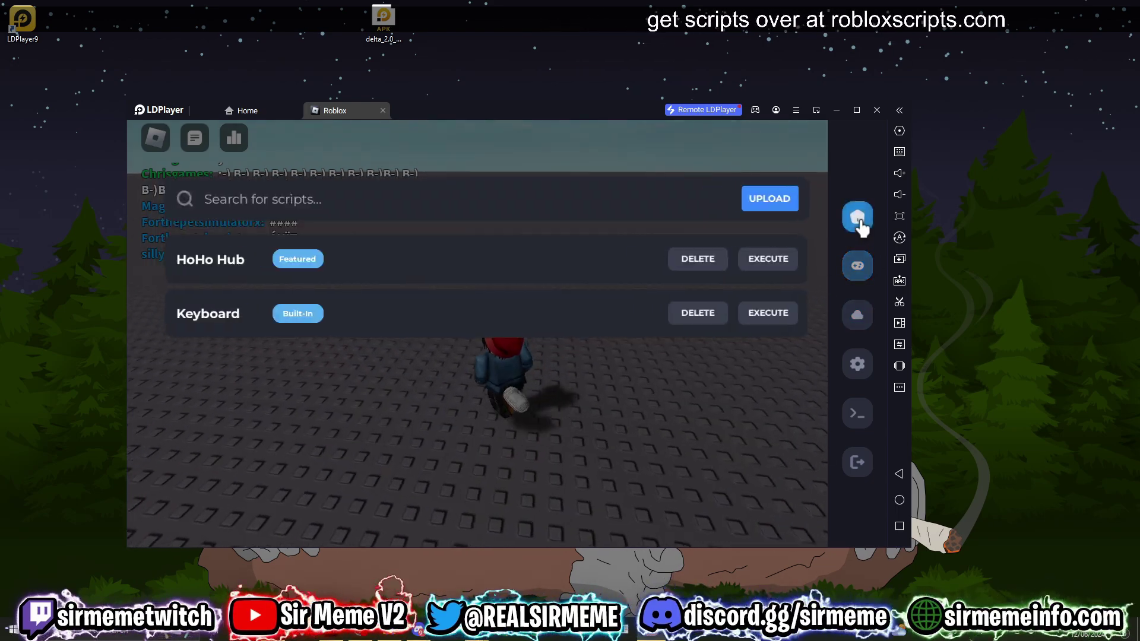
{"action": "left_click", "coordinate": [858, 462]}
{"action": "key", "text": "w"}
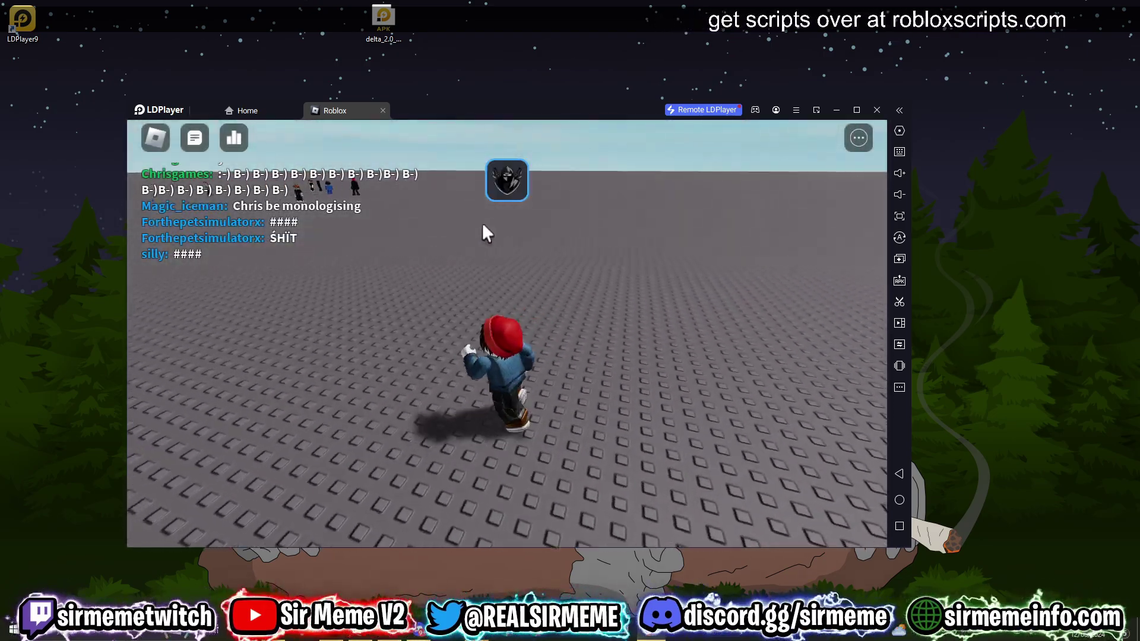